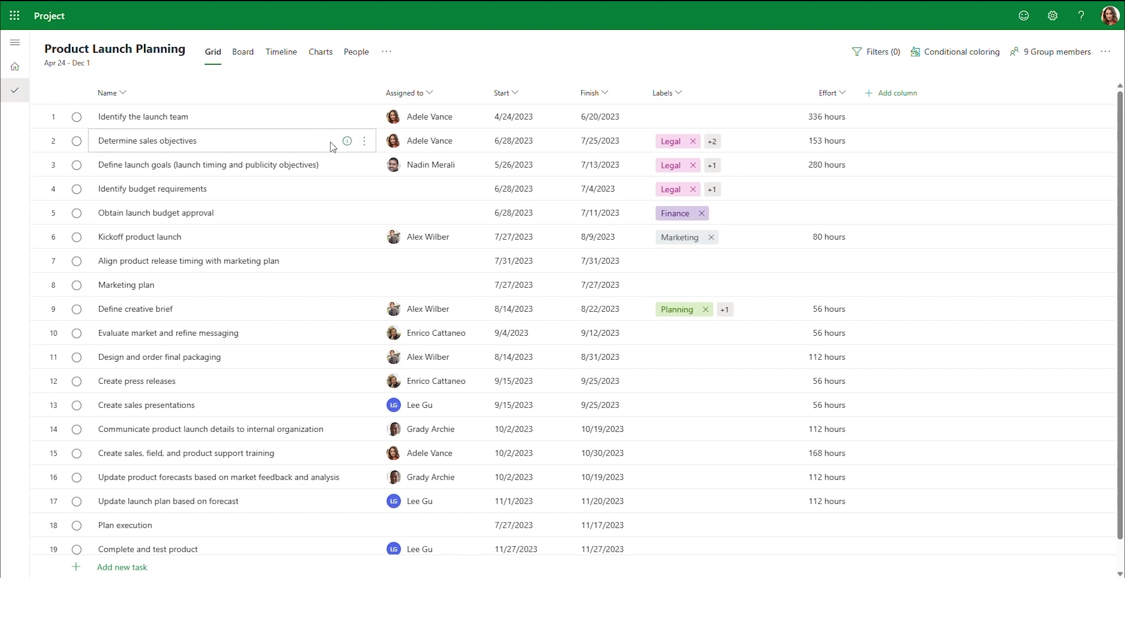
Link Define launch goals finish-to-start after Identify the launch team, moving it to 6/21–8/8/2023
{"action": "left_click", "coordinate": [347, 164]}
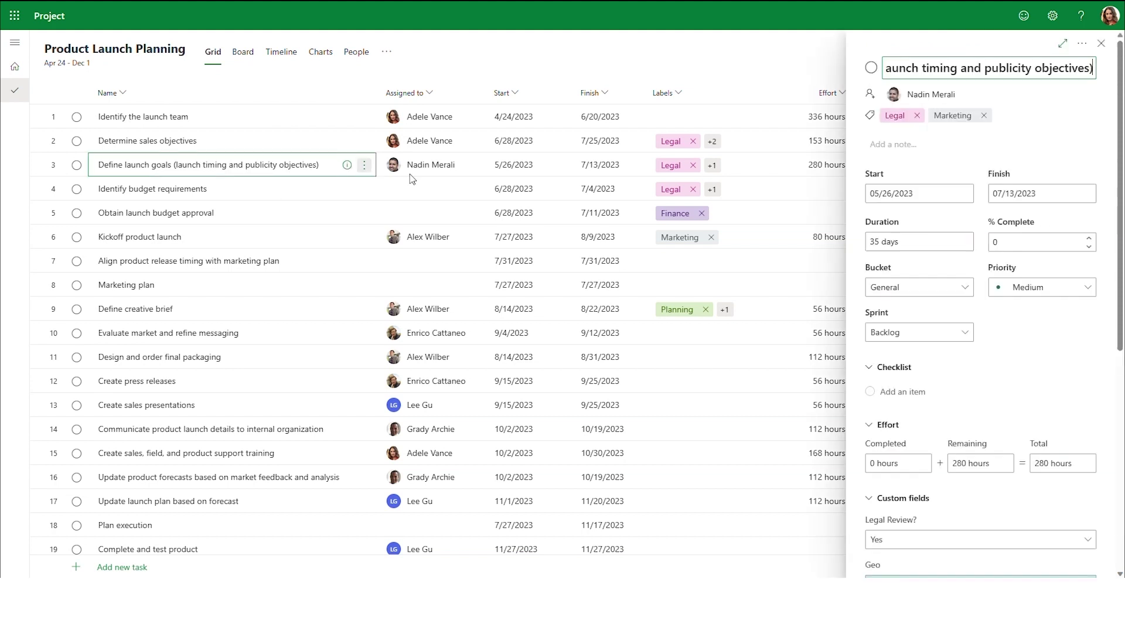
{"action": "scroll", "coordinate": [1055, 293], "scroll_direction": "down", "scroll_amount": 6}
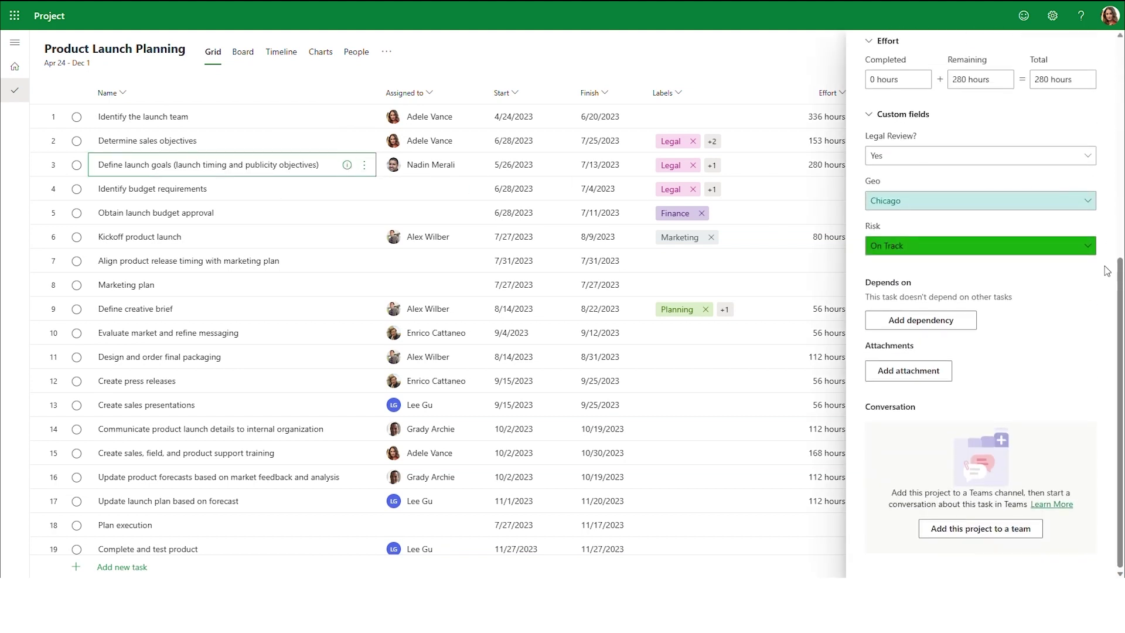
{"action": "left_click", "coordinate": [897, 322]}
{"action": "type", "text": "Identify the launch team"}
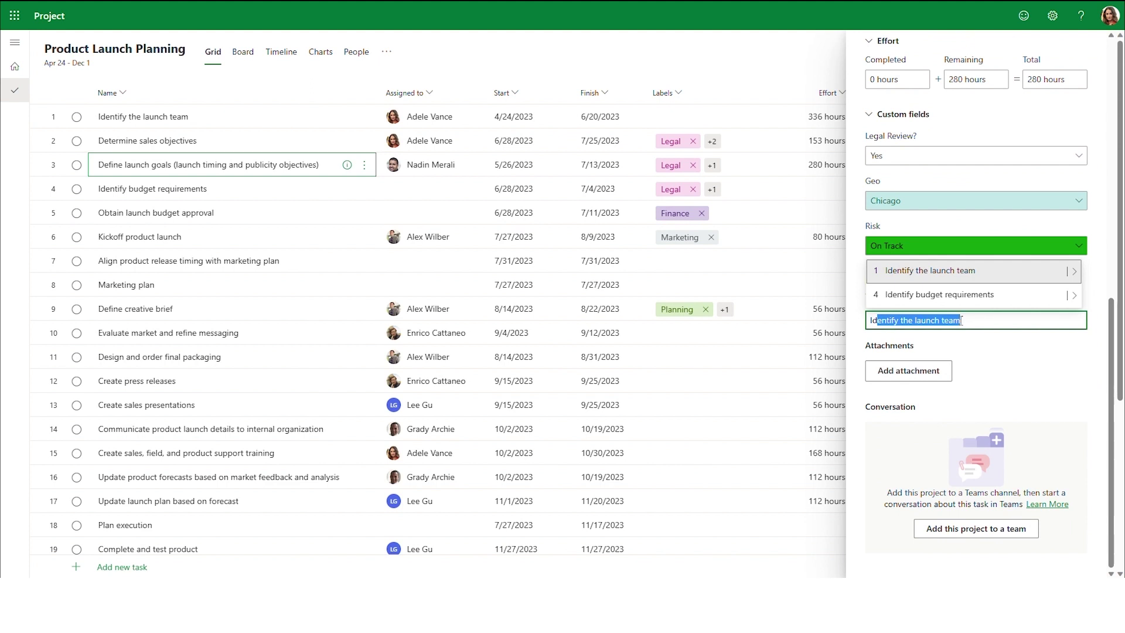
{"action": "left_click", "coordinate": [1074, 271]}
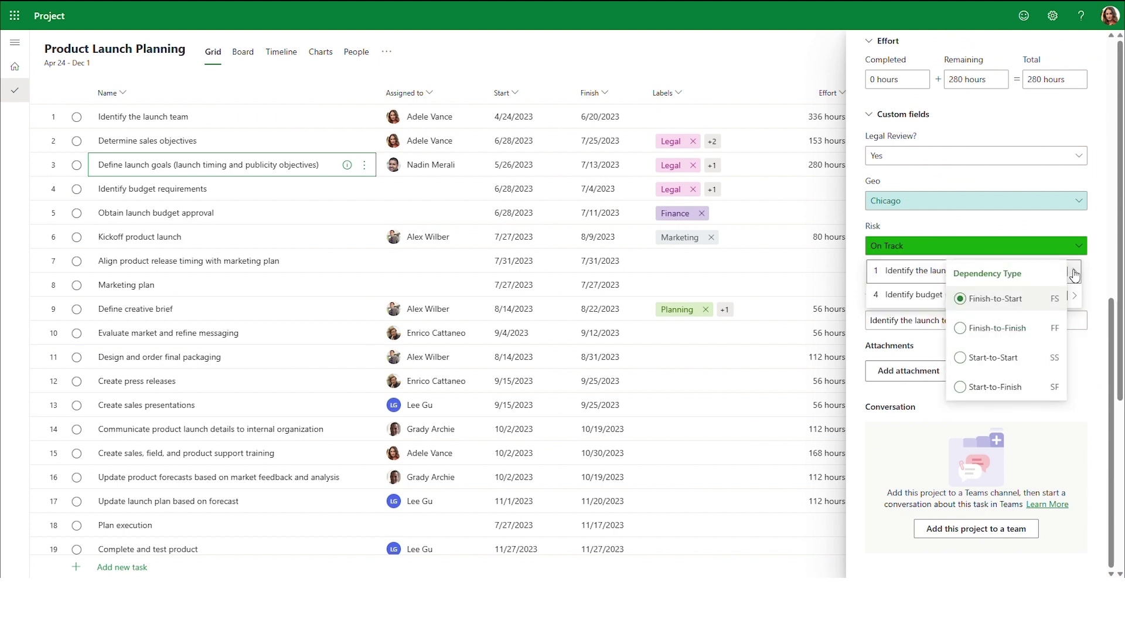
{"action": "left_click", "coordinate": [1038, 328]}
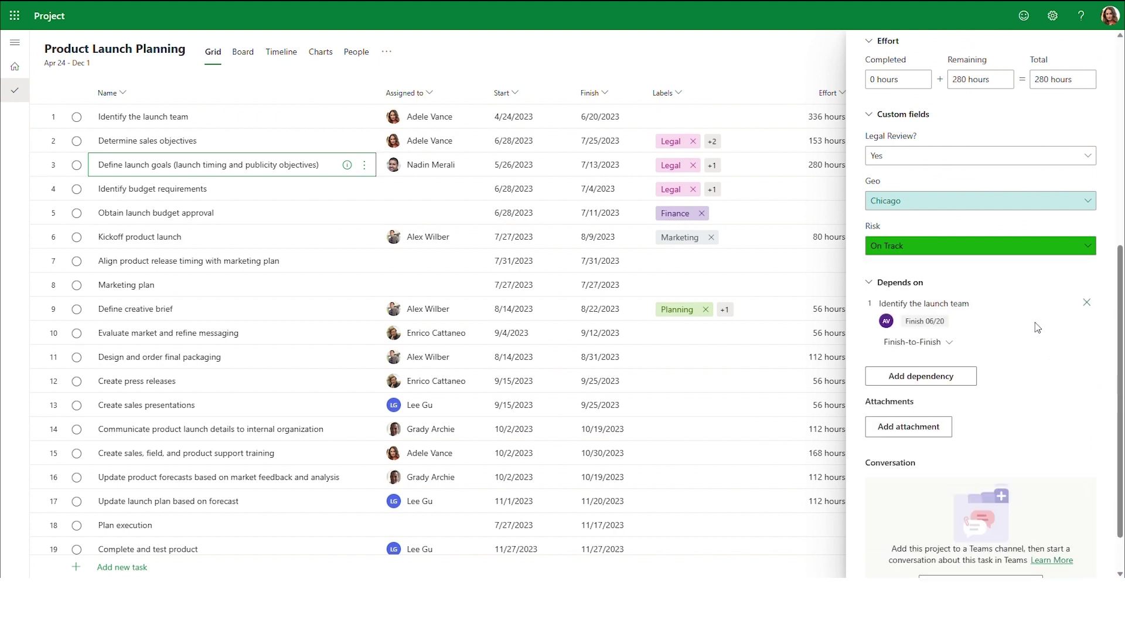
{"action": "left_click", "coordinate": [917, 342]}
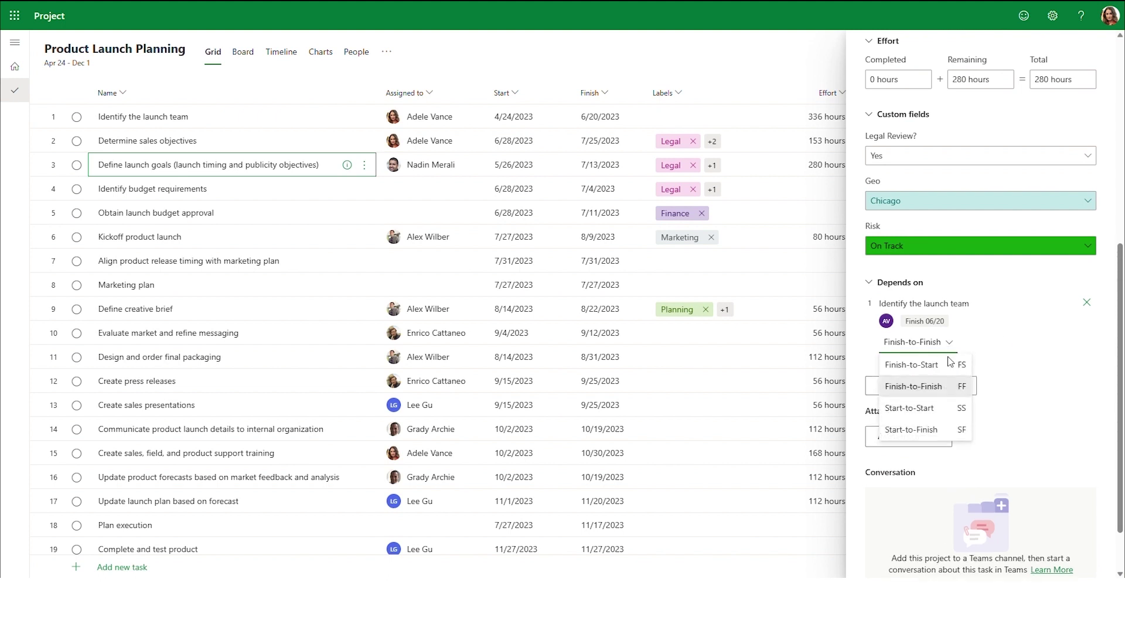
{"action": "left_click", "coordinate": [947, 364]}
{"action": "scroll", "coordinate": [1078, 358], "scroll_direction": "up", "scroll_amount": 6}
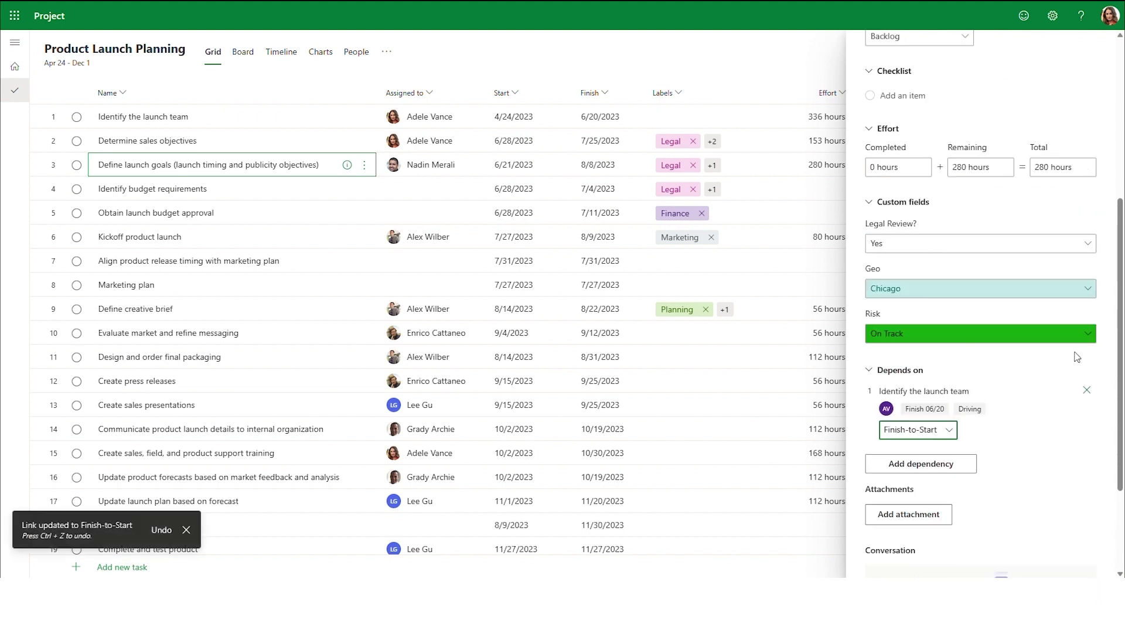
Close the task details and add a Depends on column to the grid
{"action": "left_click", "coordinate": [1100, 43]}
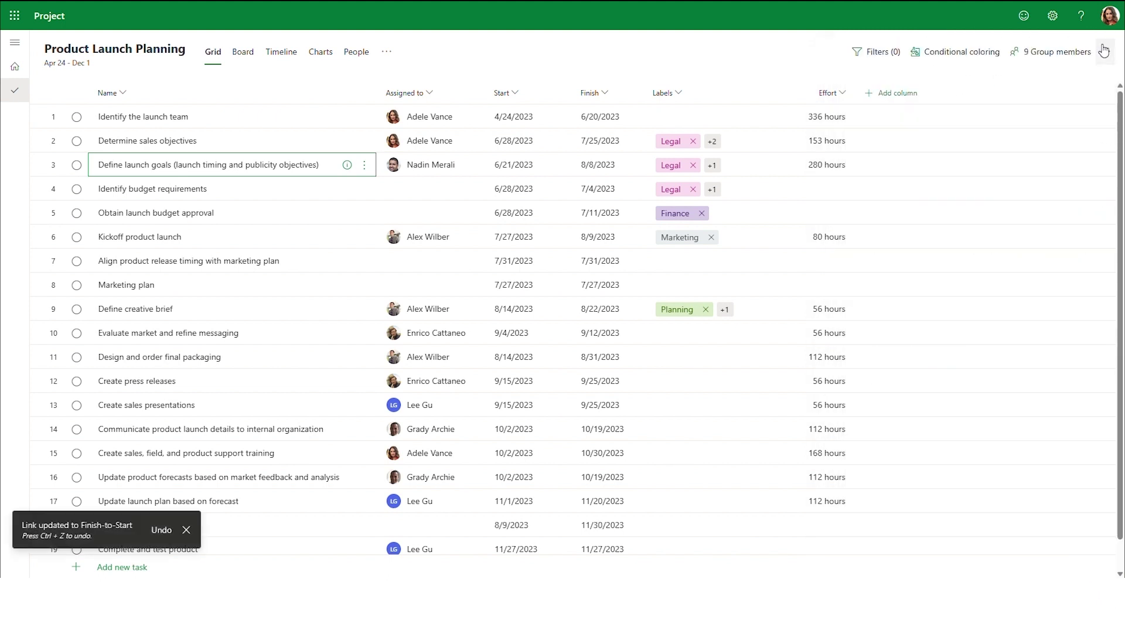
{"action": "left_click", "coordinate": [908, 96]}
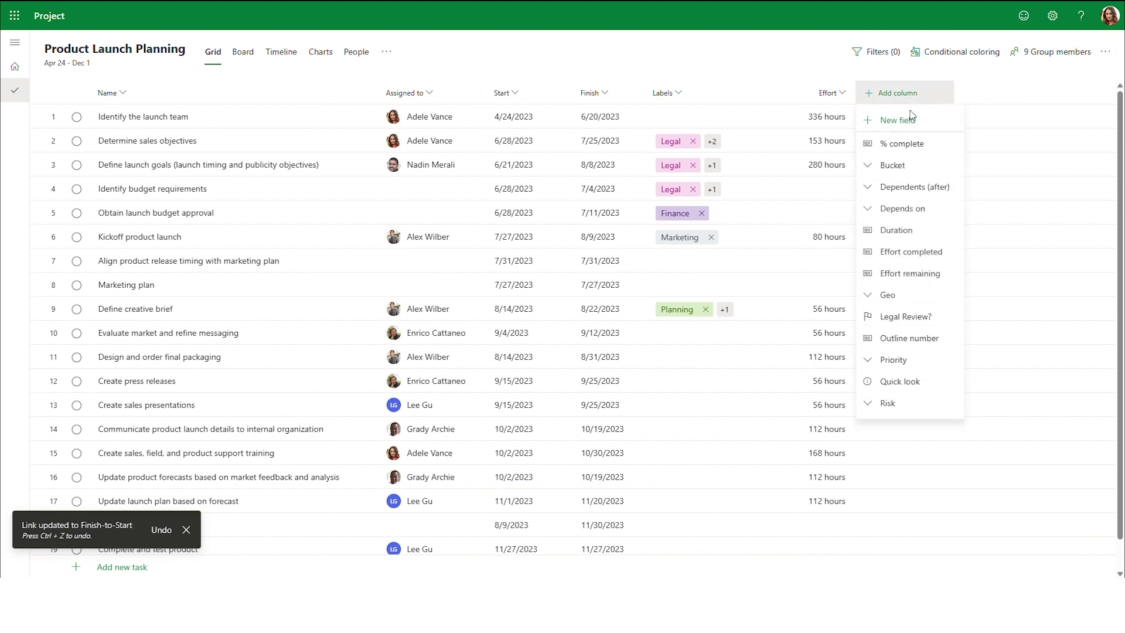
{"action": "left_click", "coordinate": [905, 209]}
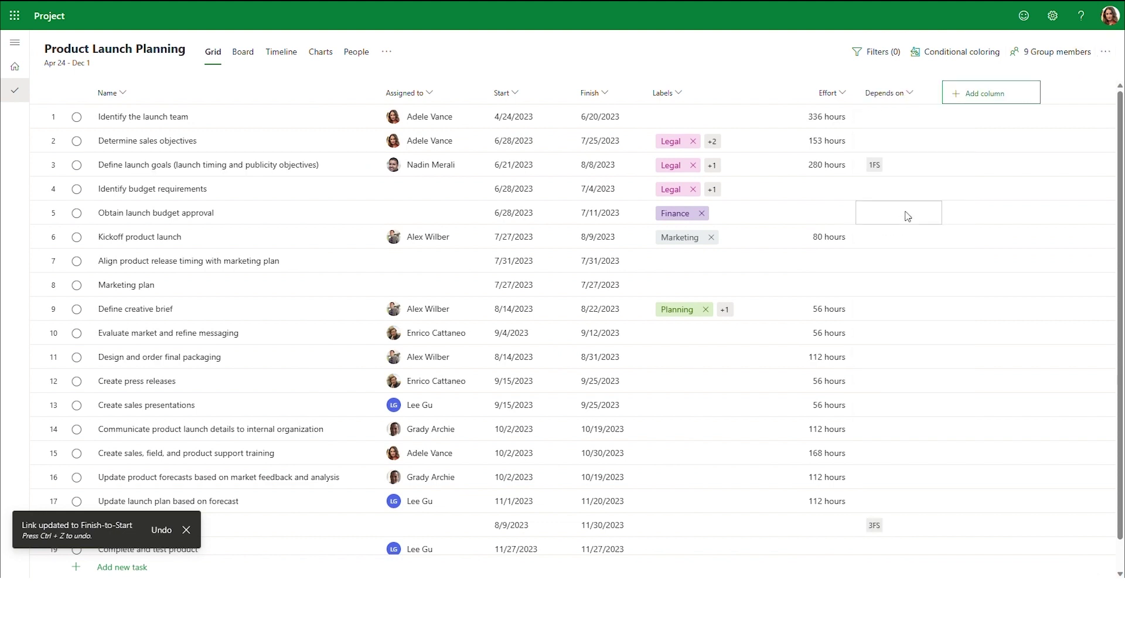
Add Determine sales objectives as a 2FS finish-to-start predecessor of Define launch goals
{"action": "left_click", "coordinate": [914, 168]}
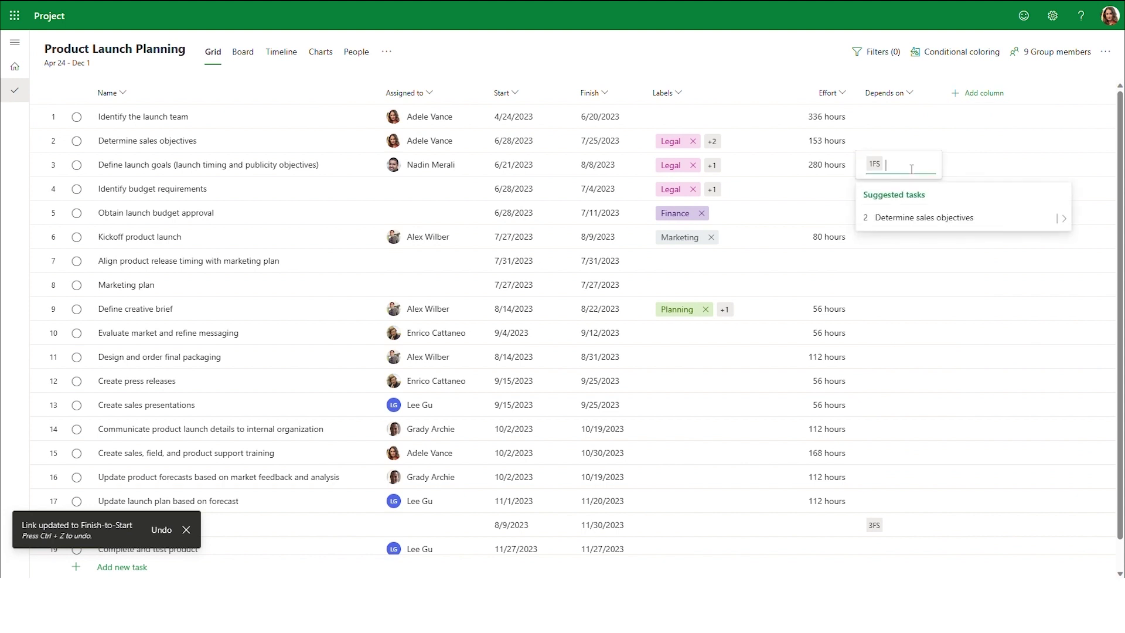
{"action": "left_click", "coordinate": [1062, 219]}
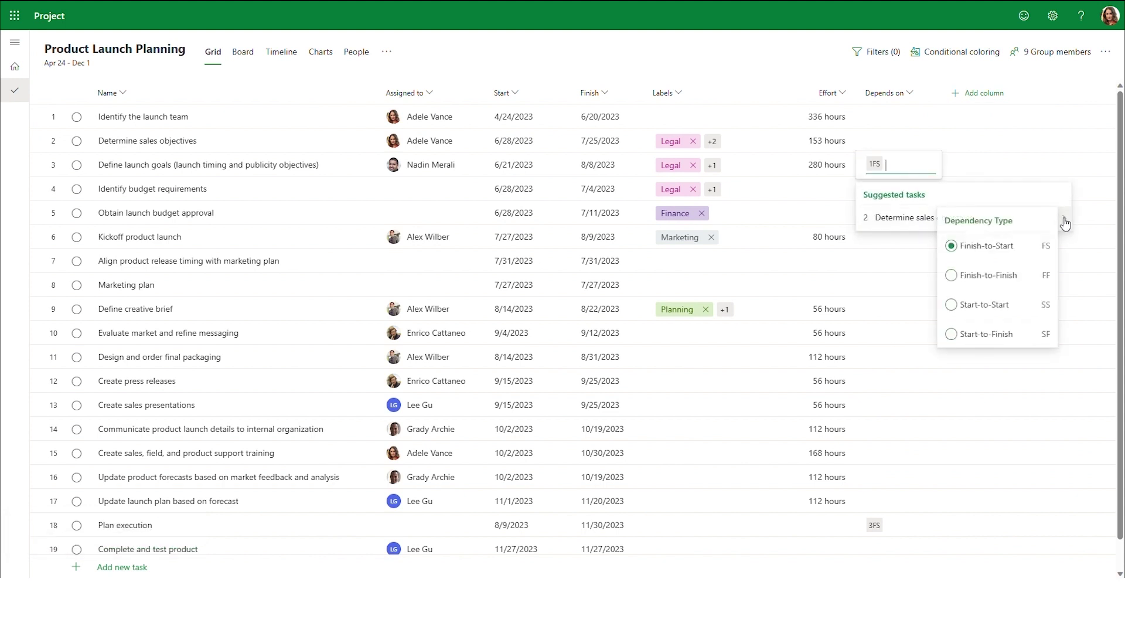
{"action": "left_click", "coordinate": [1031, 245]}
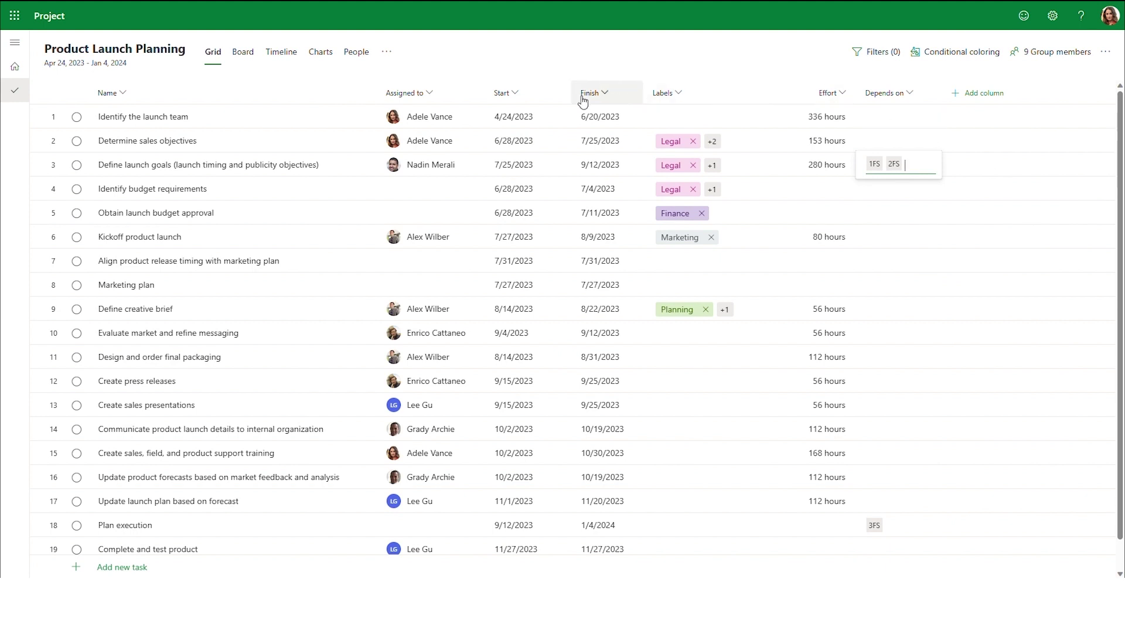
Switch to the Timeline view and turn on Show Critical Path in the task filters
{"action": "left_click", "coordinate": [273, 59]}
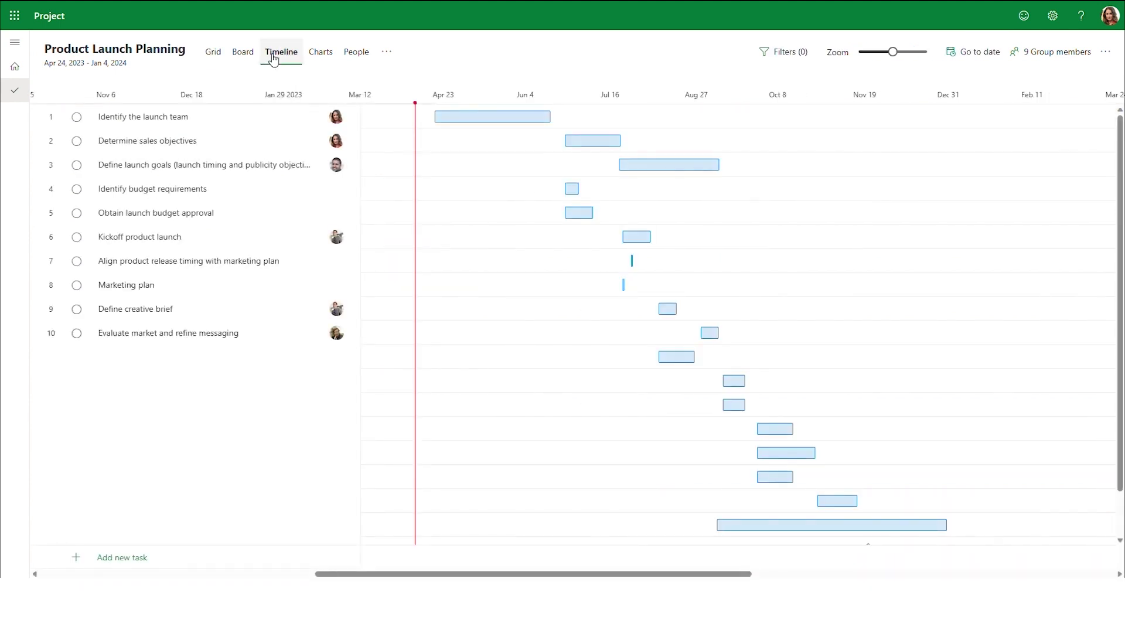
{"action": "left_click", "coordinate": [767, 53]}
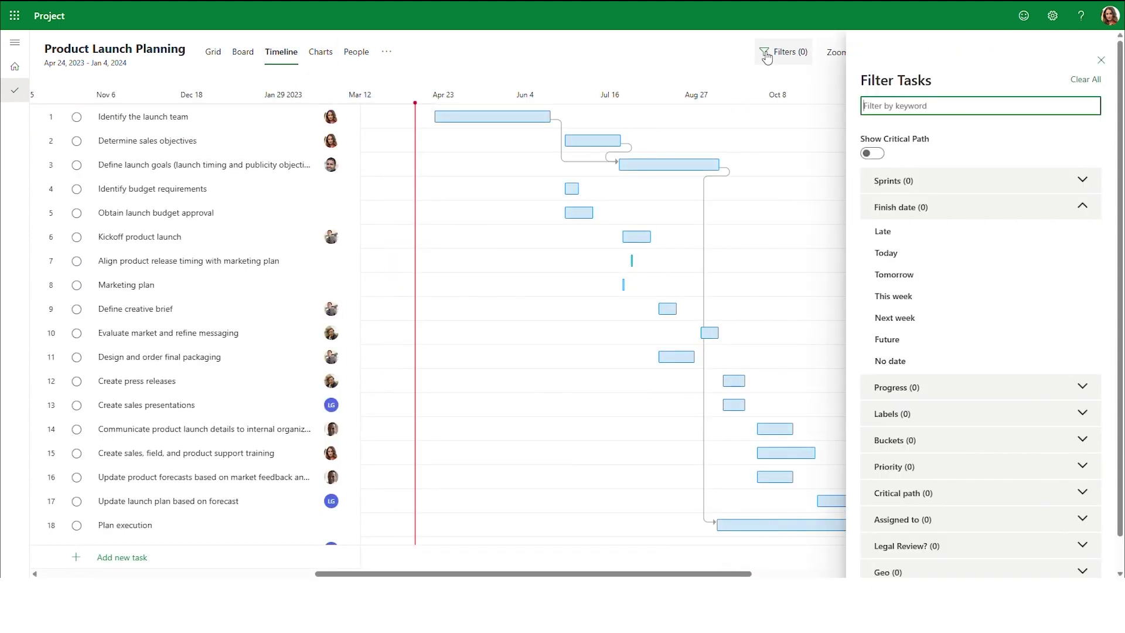
{"action": "left_click", "coordinate": [873, 153]}
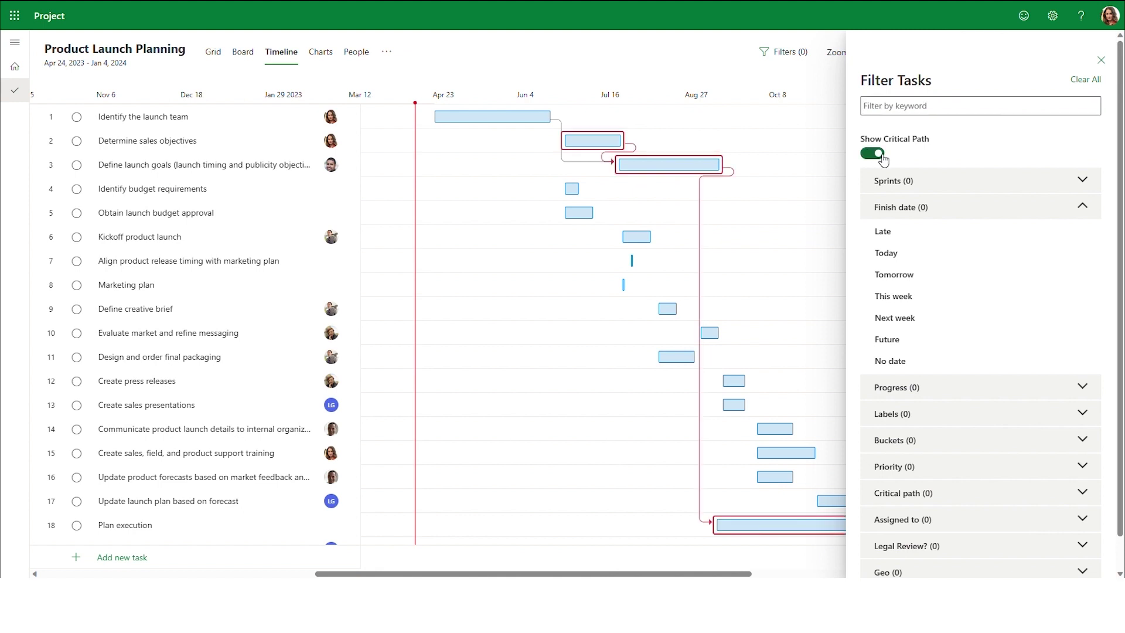
{"action": "left_click", "coordinate": [1102, 63]}
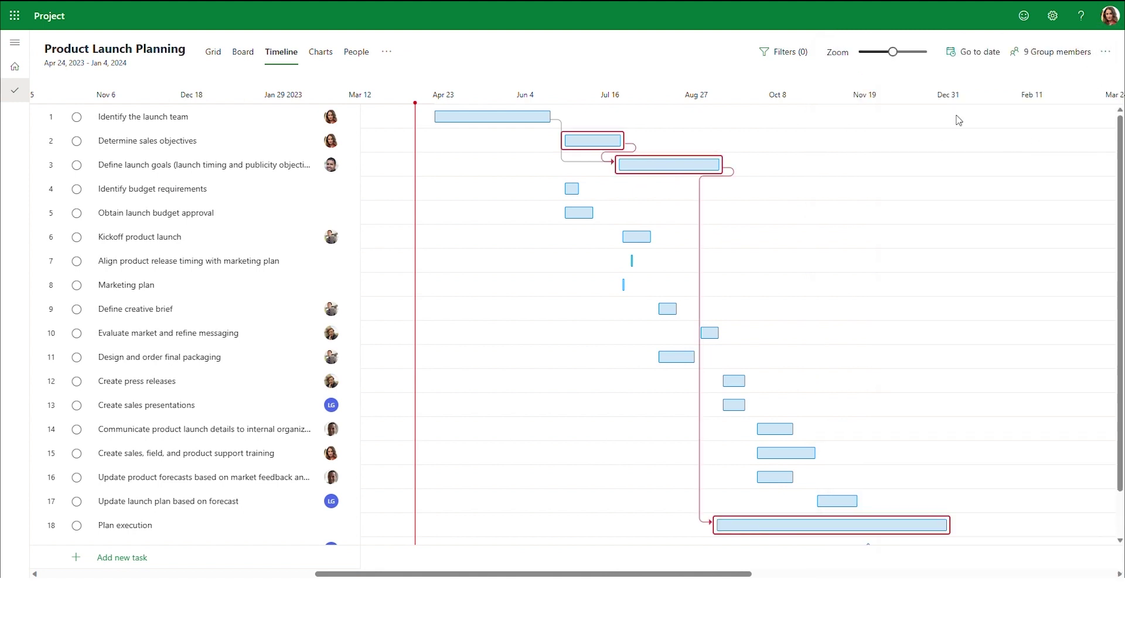
Set Determine sales objectives' start date to July 12, 2023, so it finishes 08/08/2023
{"action": "mouse_move", "coordinate": [293, 143]}
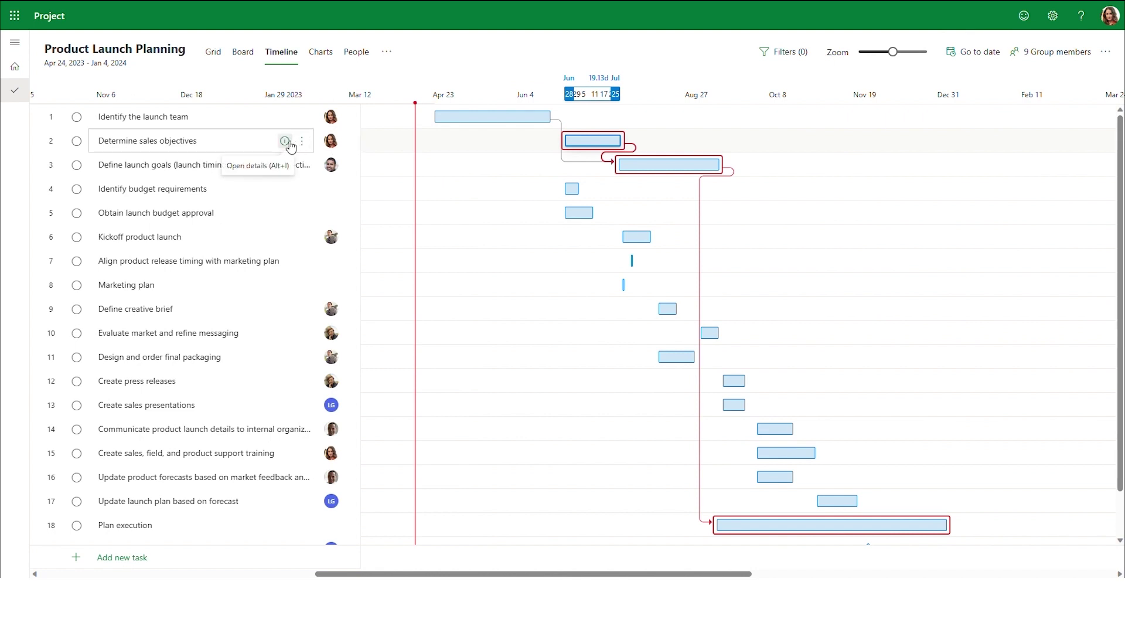
{"action": "left_click", "coordinate": [286, 143]}
{"action": "left_click", "coordinate": [963, 195]}
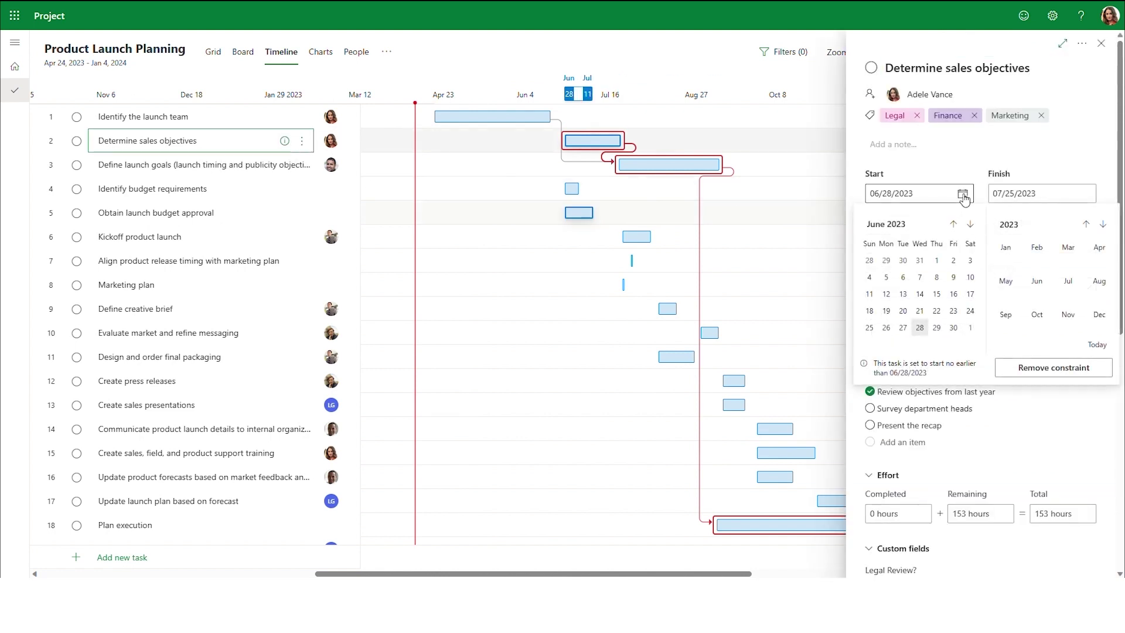
{"action": "left_click", "coordinate": [971, 225]}
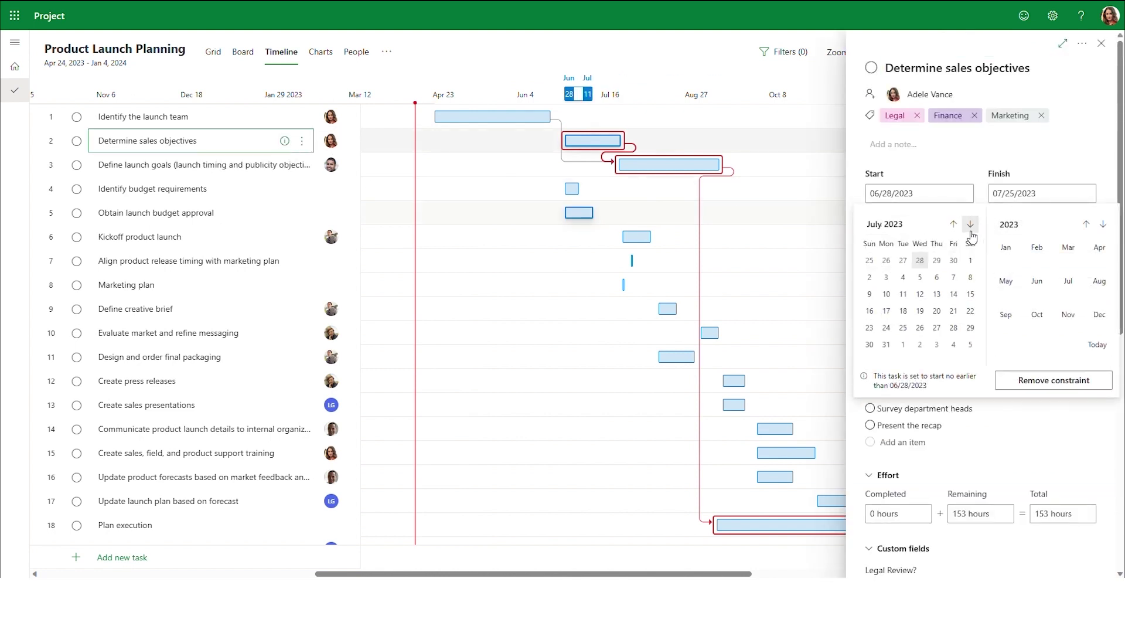
{"action": "left_click", "coordinate": [921, 294]}
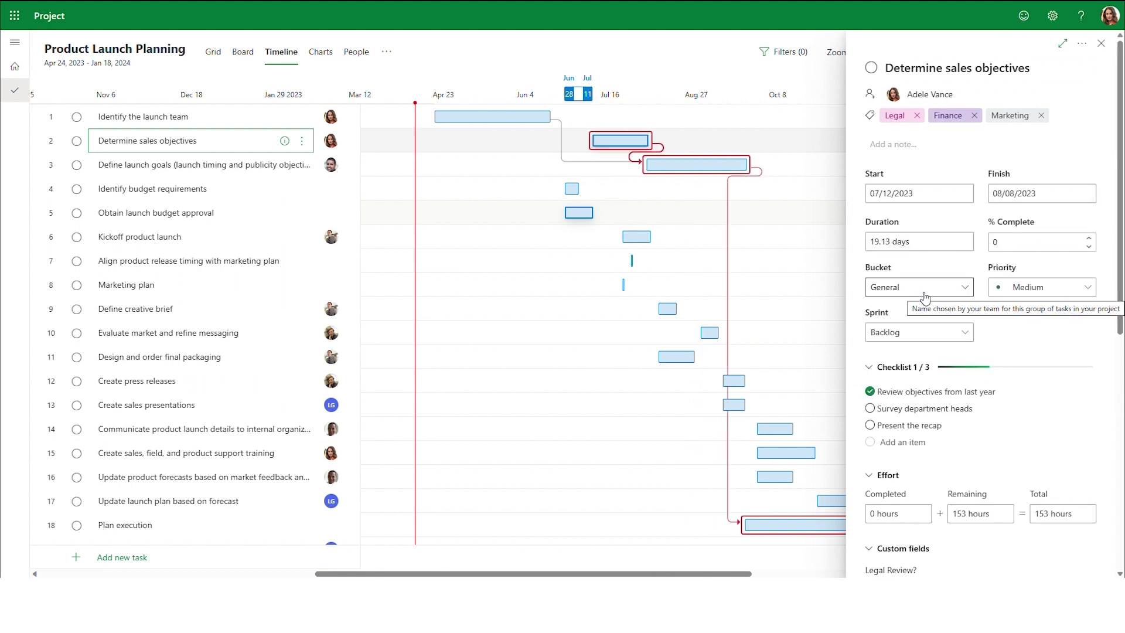
{"action": "left_click", "coordinate": [1100, 44]}
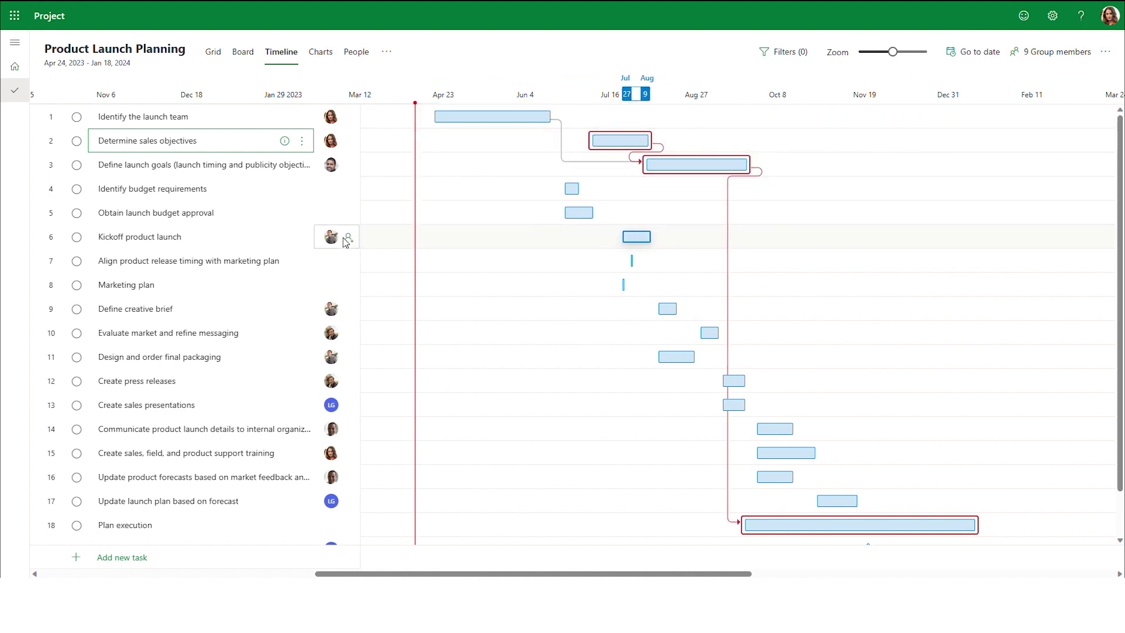
Link Obtain launch budget approval finish-to-start after Identify budget requirements (task 4)
{"action": "left_click", "coordinate": [285, 216]}
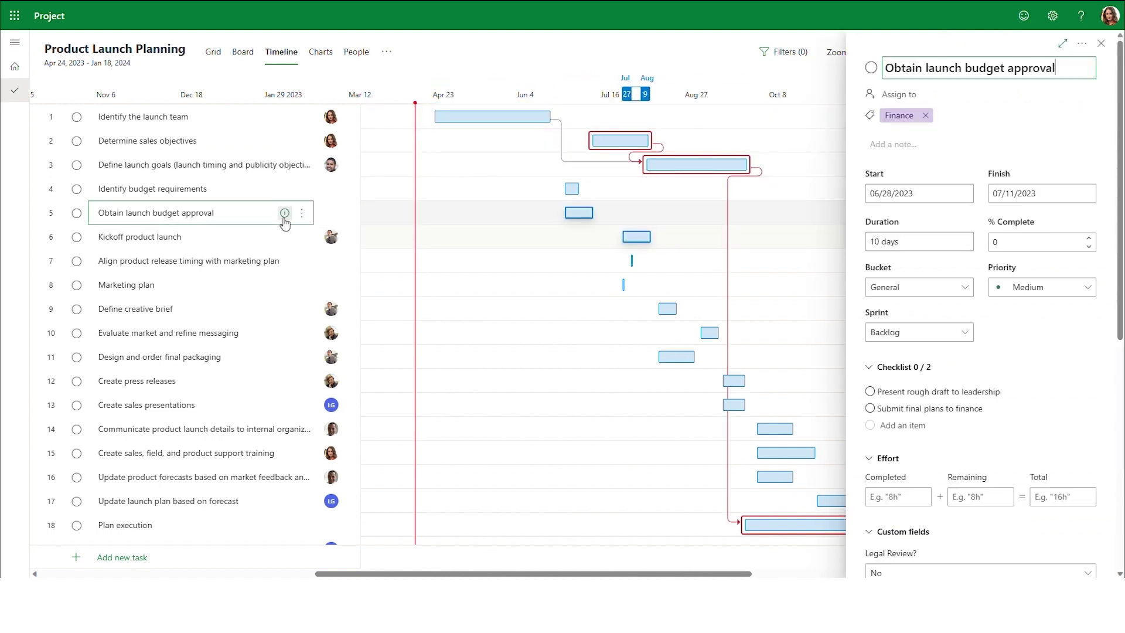
{"action": "scroll", "coordinate": [1104, 339], "scroll_direction": "down", "scroll_amount": 4}
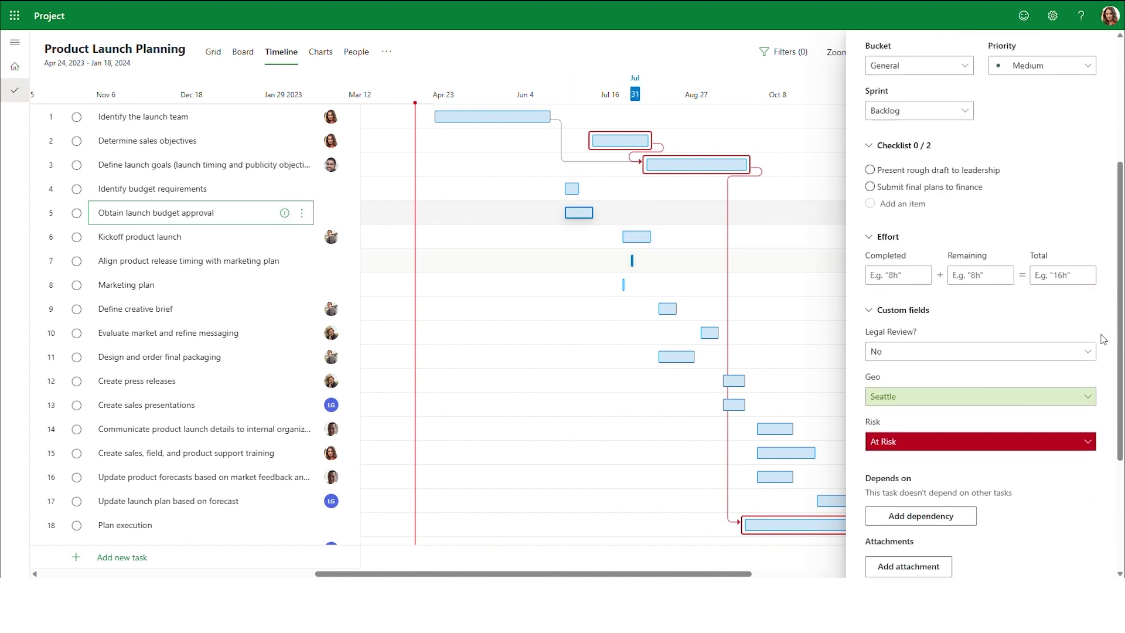
{"action": "scroll", "coordinate": [1104, 338], "scroll_direction": "down", "scroll_amount": 3}
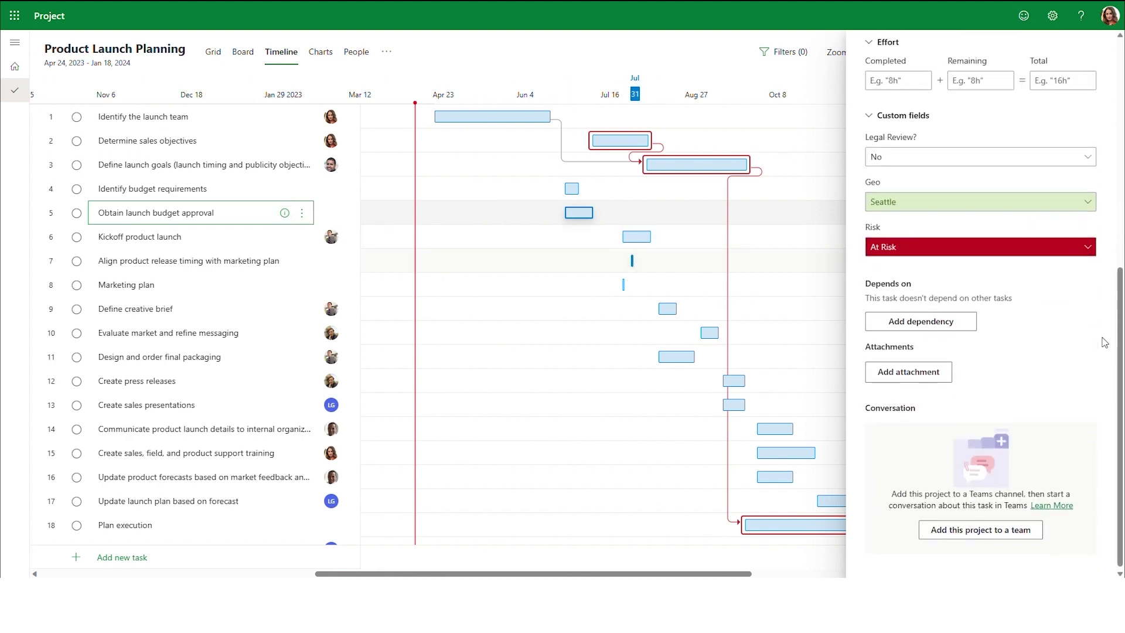
{"action": "left_click", "coordinate": [959, 321]}
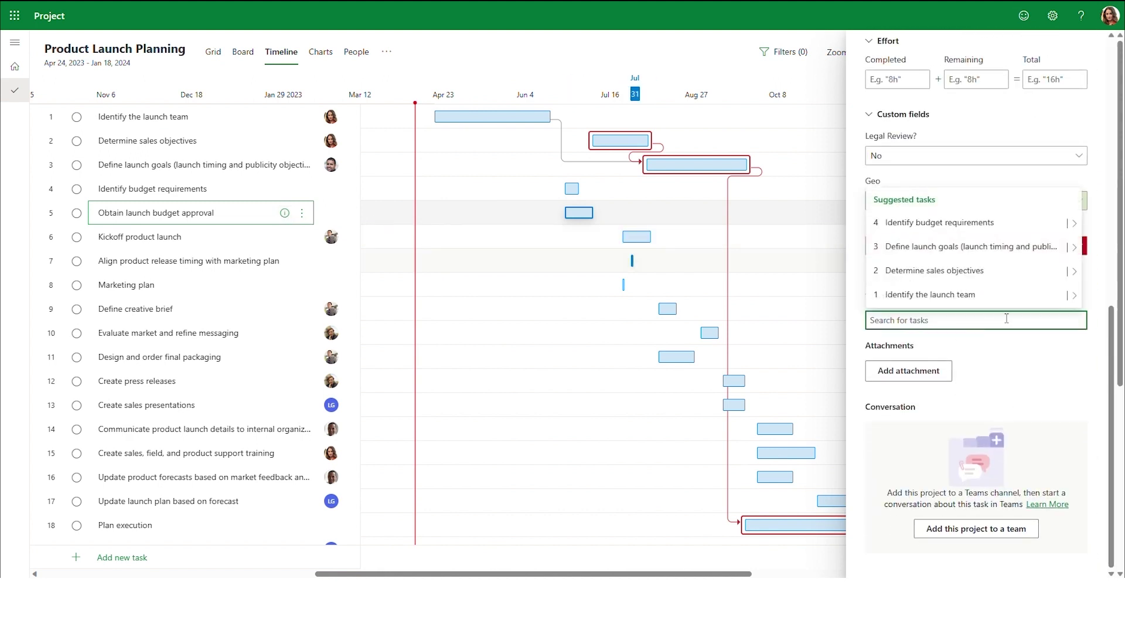
{"action": "mouse_move", "coordinate": [1074, 223]}
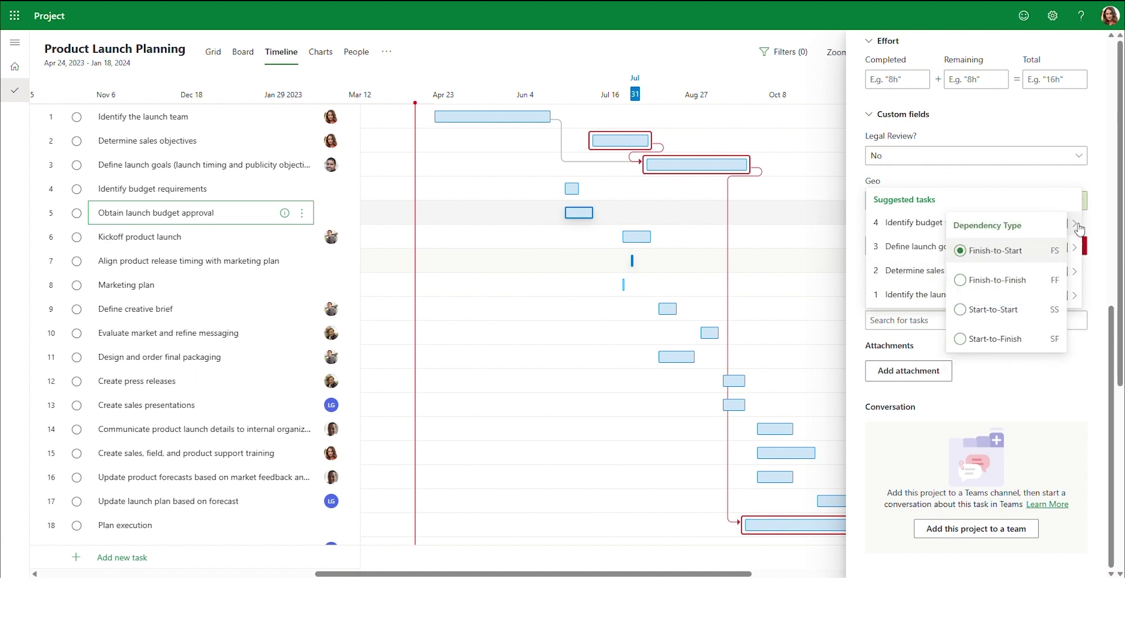
{"action": "left_click", "coordinate": [1045, 251]}
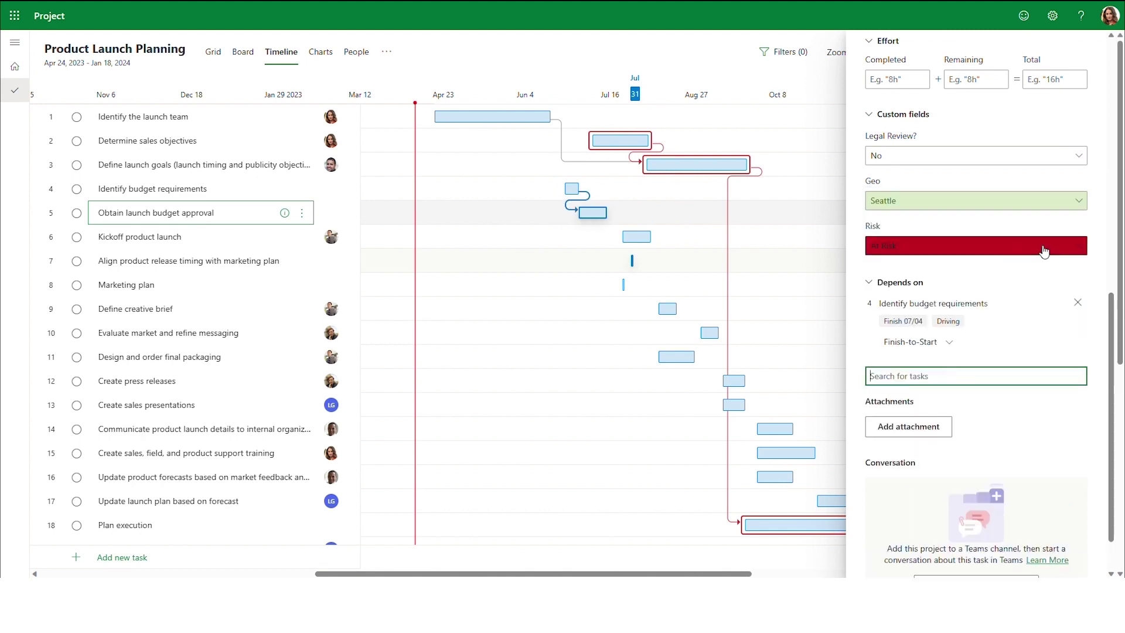
{"action": "scroll", "coordinate": [1045, 250], "scroll_direction": "up", "scroll_amount": 8}
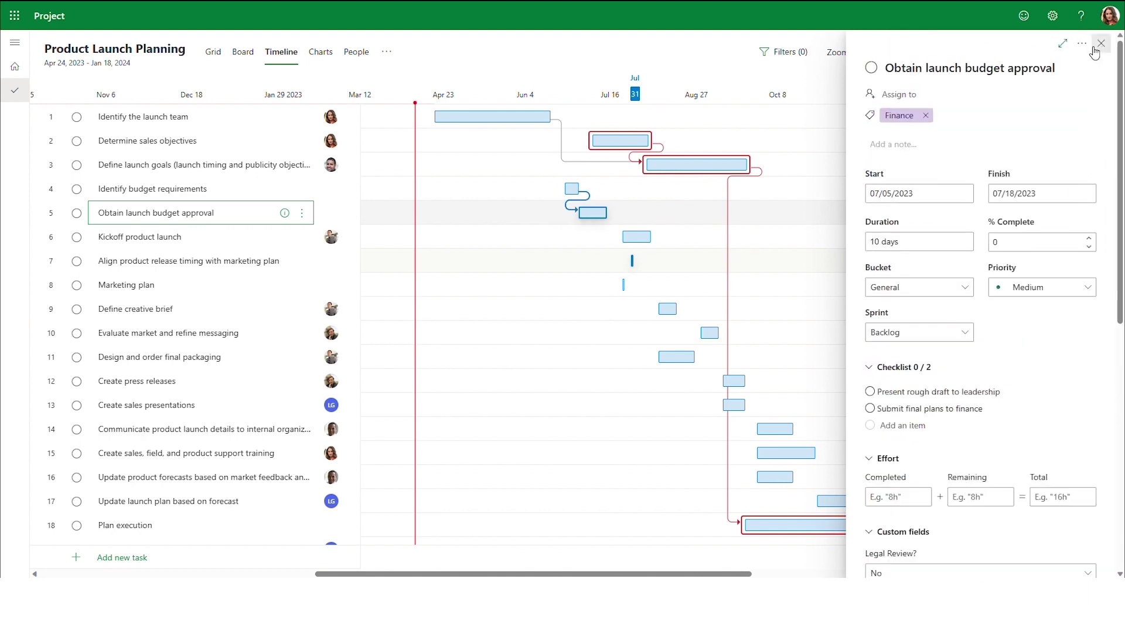
{"action": "left_click", "coordinate": [1094, 50]}
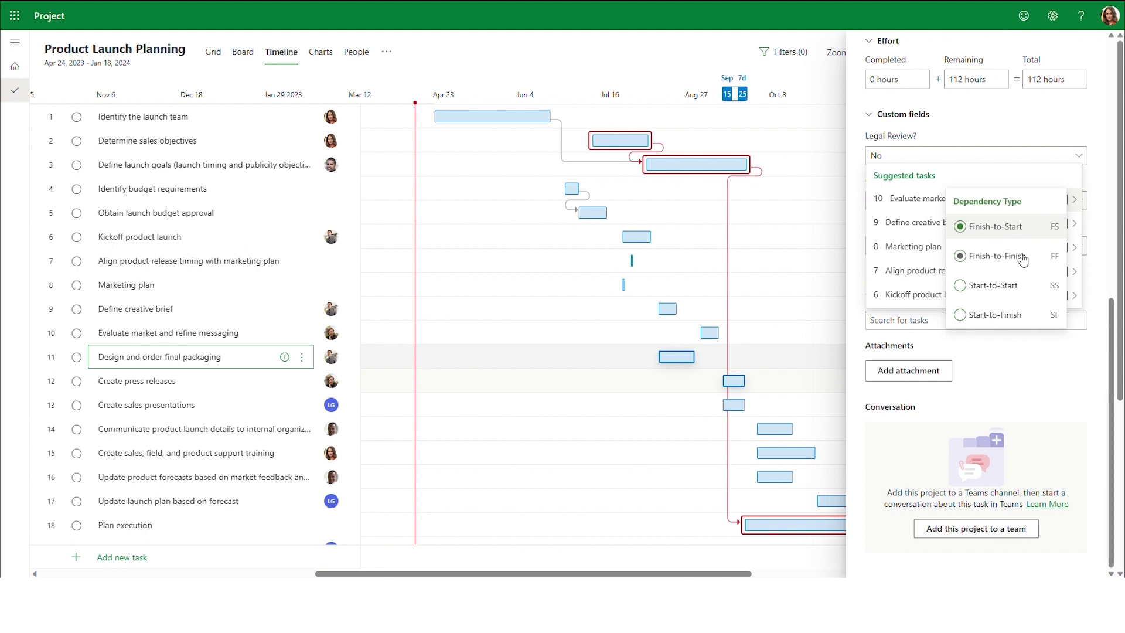
Make Design and order final packaging's link to task 10 a Finish-to-Finish dependency
{"action": "left_click", "coordinate": [1023, 260]}
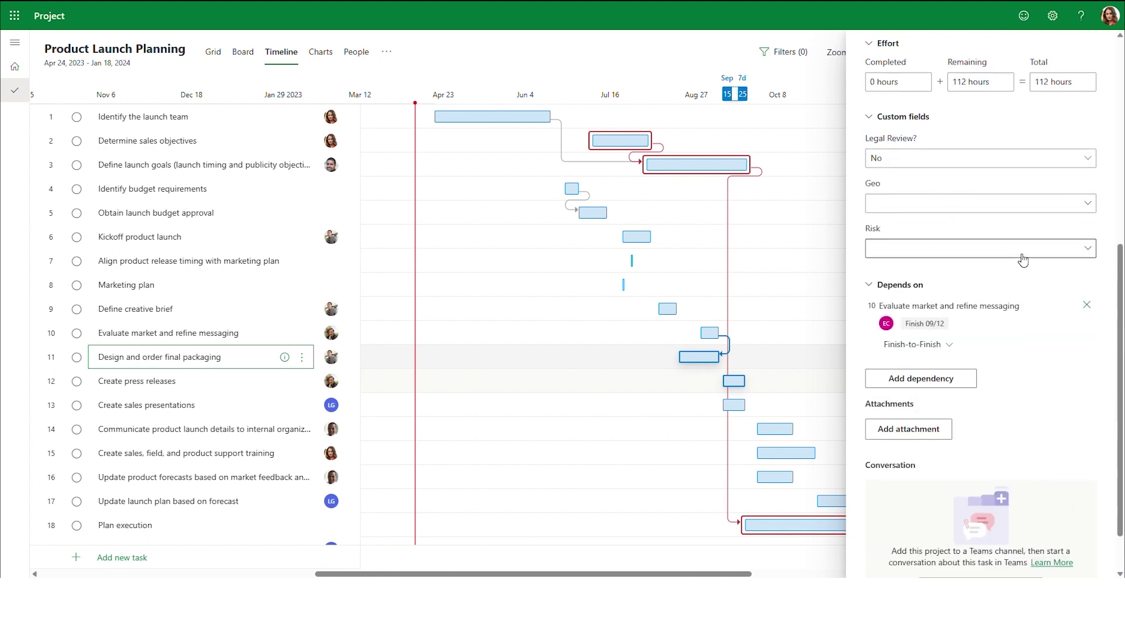
{"action": "scroll", "coordinate": [1022, 260], "scroll_direction": "up", "scroll_amount": 6}
Give Plan execution a Start-to-Finish dependency on Launch product, found by searching 'lau'
{"action": "left_click", "coordinate": [1102, 46]}
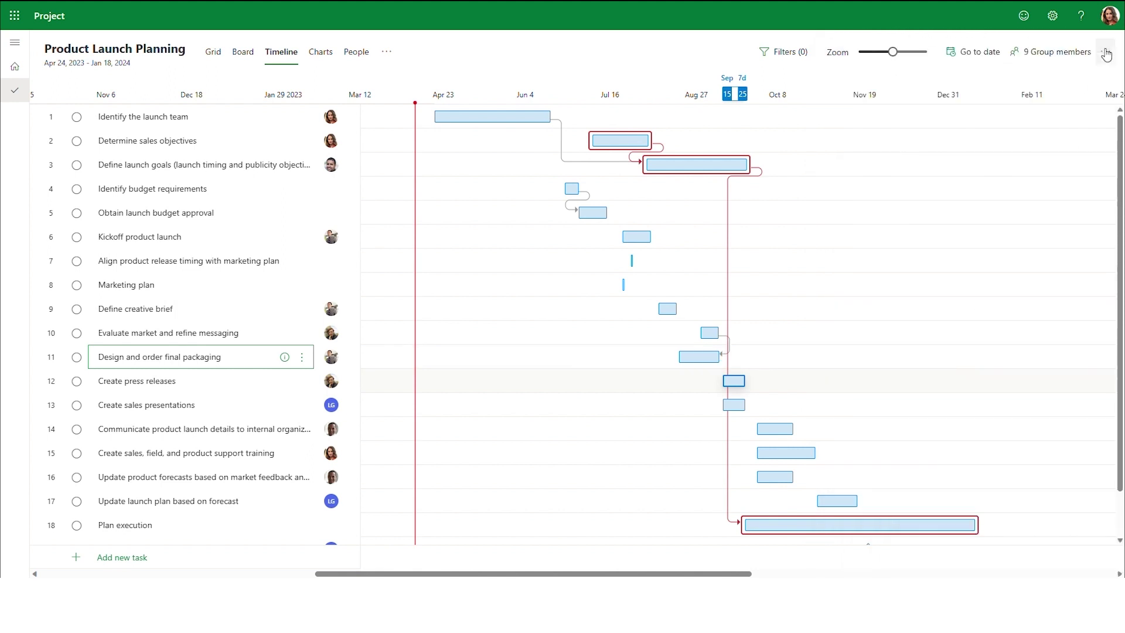
{"action": "scroll", "coordinate": [386, 310], "scroll_direction": "down", "scroll_amount": 1}
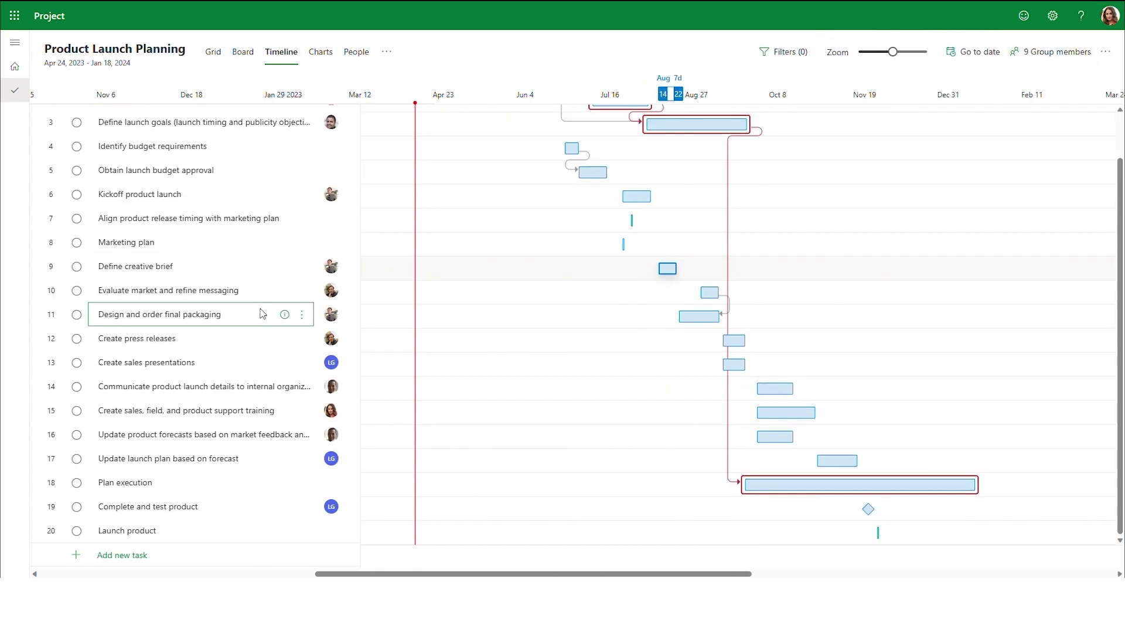
{"action": "left_click", "coordinate": [284, 483]}
{"action": "scroll", "coordinate": [934, 376], "scroll_direction": "down", "scroll_amount": 7}
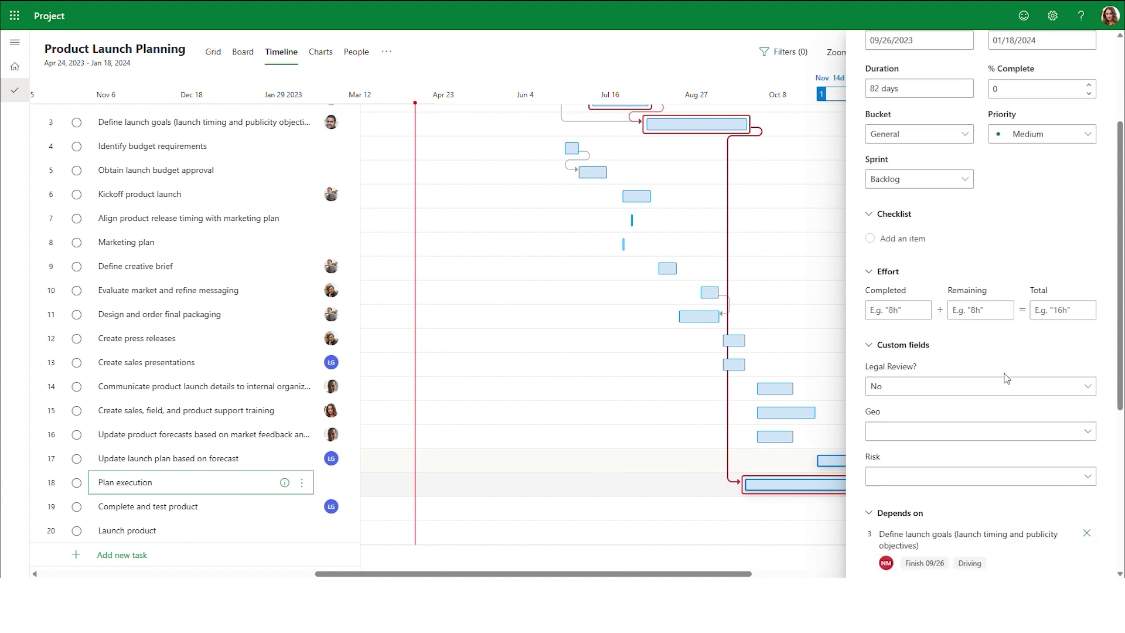
{"action": "left_click", "coordinate": [938, 360]}
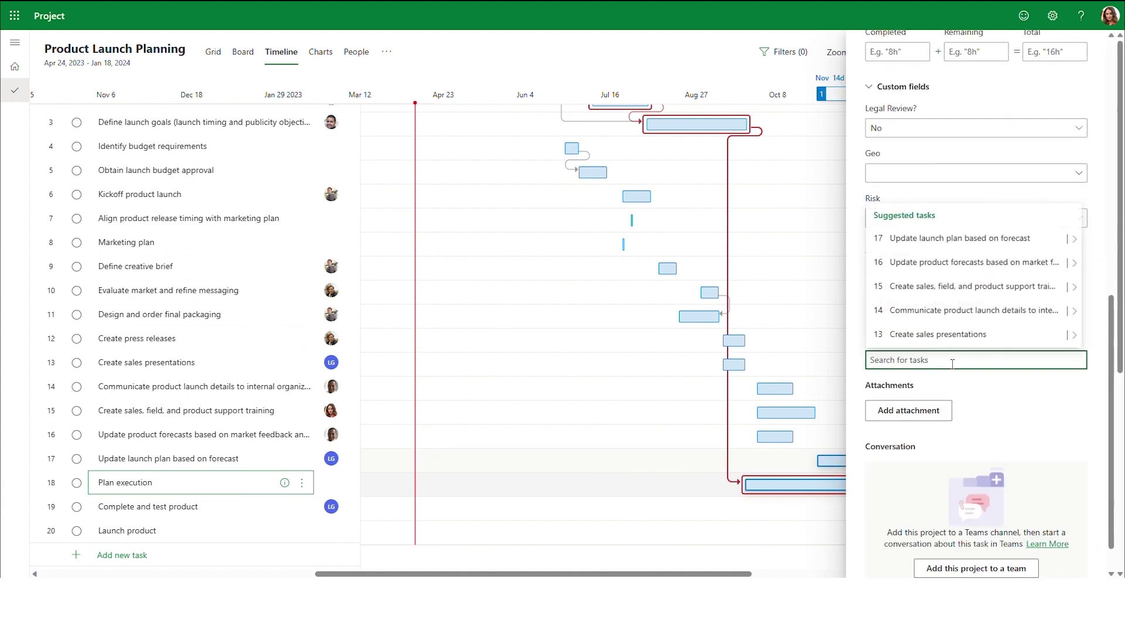
{"action": "type", "text": "lau"}
{"action": "left_click", "coordinate": [1073, 340]}
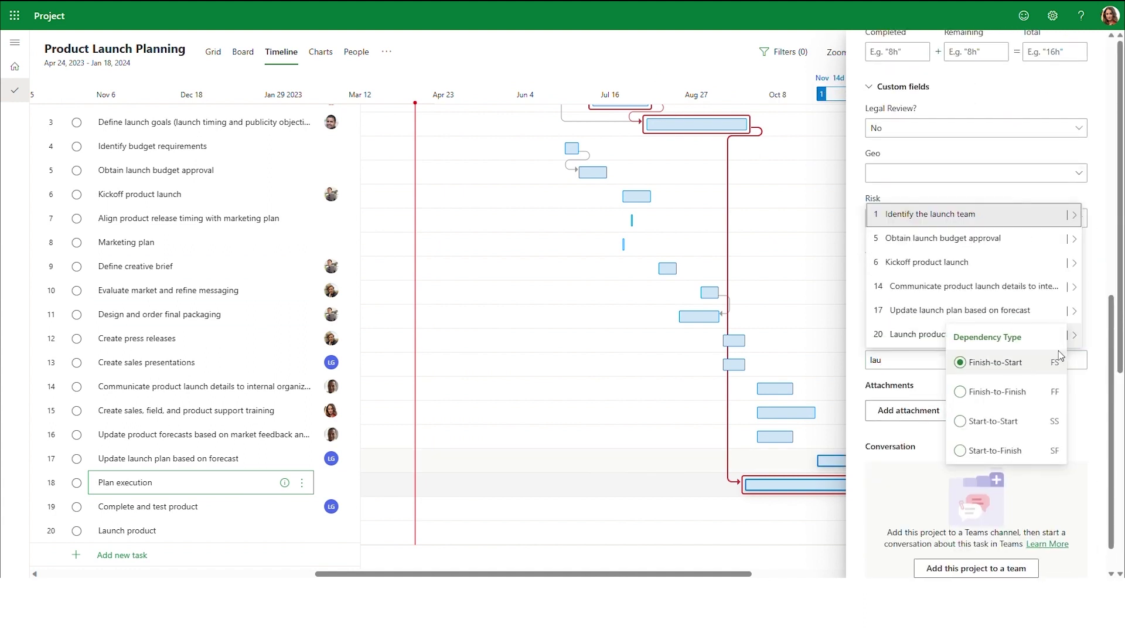
{"action": "left_click", "coordinate": [1022, 450]}
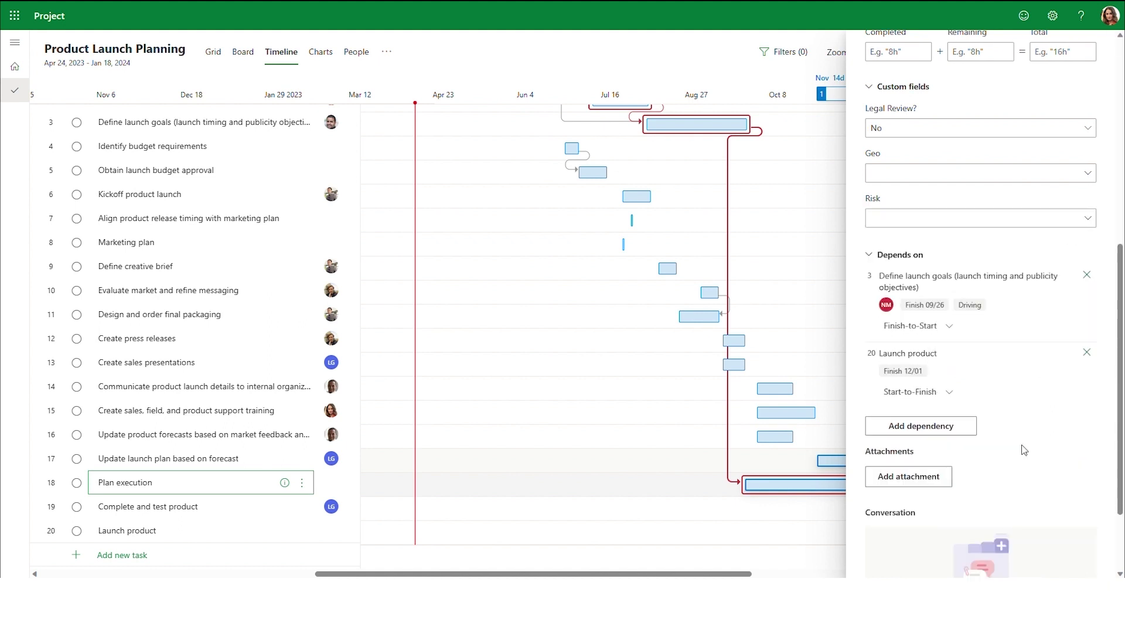
{"action": "scroll", "coordinate": [1055, 242], "scroll_direction": "up", "scroll_amount": 10}
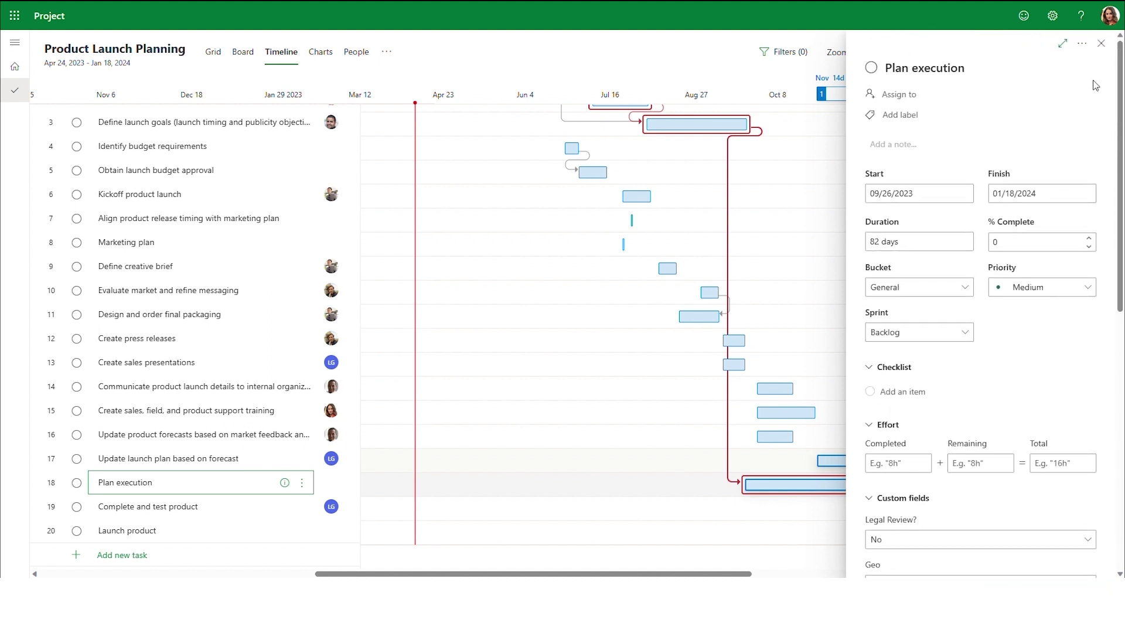
Link Align product release timing with marketing plan Start-to-Start to Marketing plan, found by searching 'Mar'
{"action": "left_click", "coordinate": [1104, 57]}
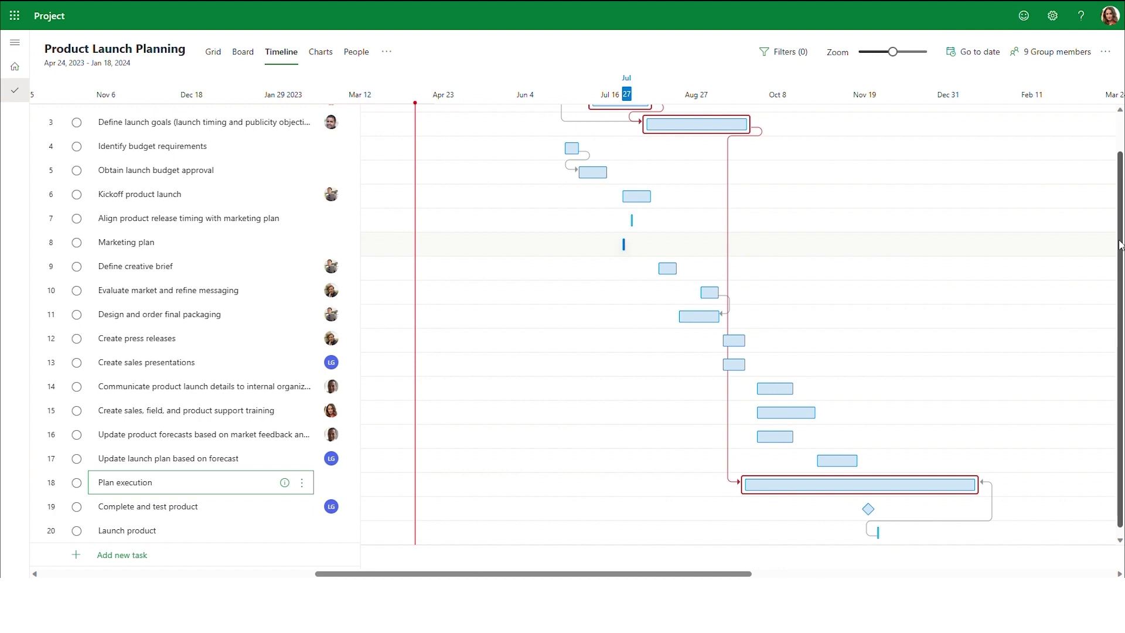
{"action": "left_click", "coordinate": [284, 219]}
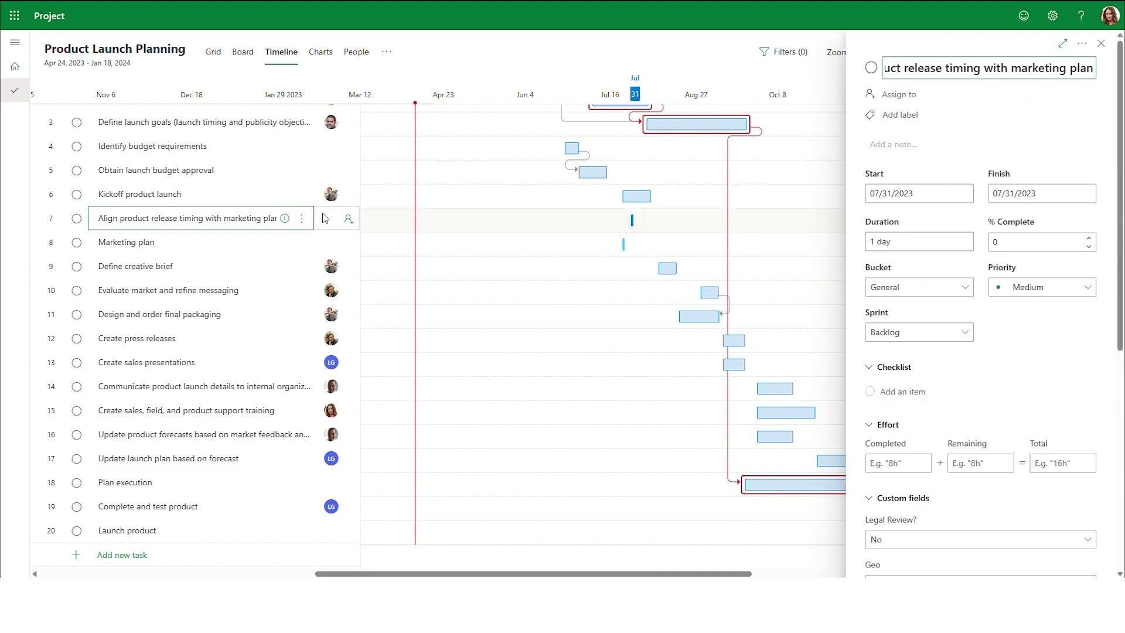
{"action": "scroll", "coordinate": [959, 319], "scroll_direction": "down", "scroll_amount": 6}
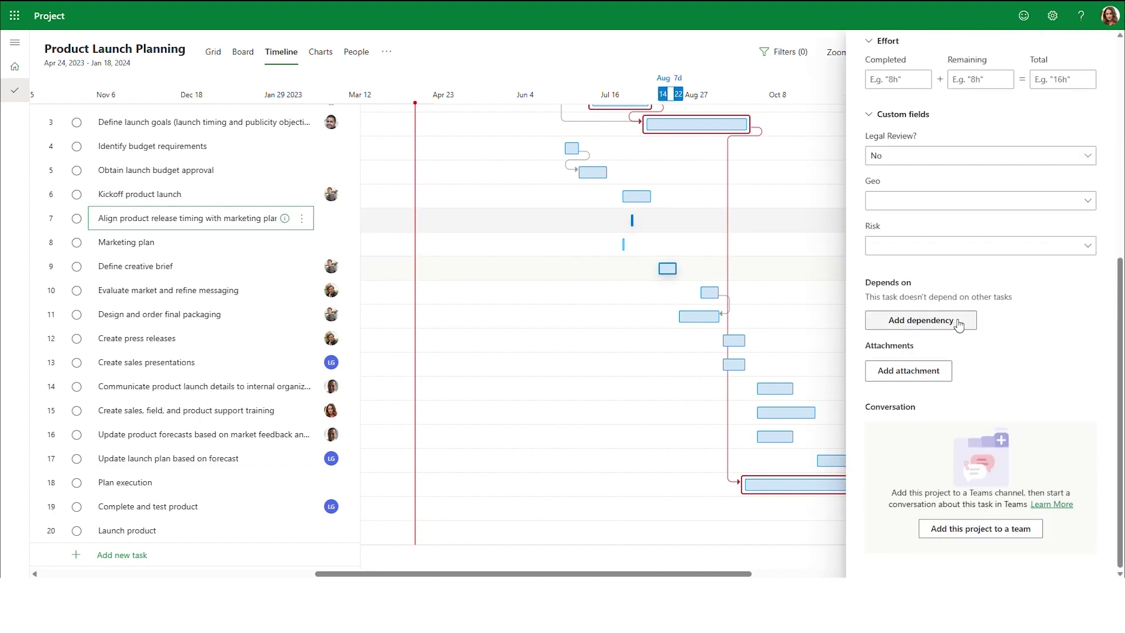
{"action": "left_click", "coordinate": [959, 319]}
{"action": "type", "text": "Marketing plan"}
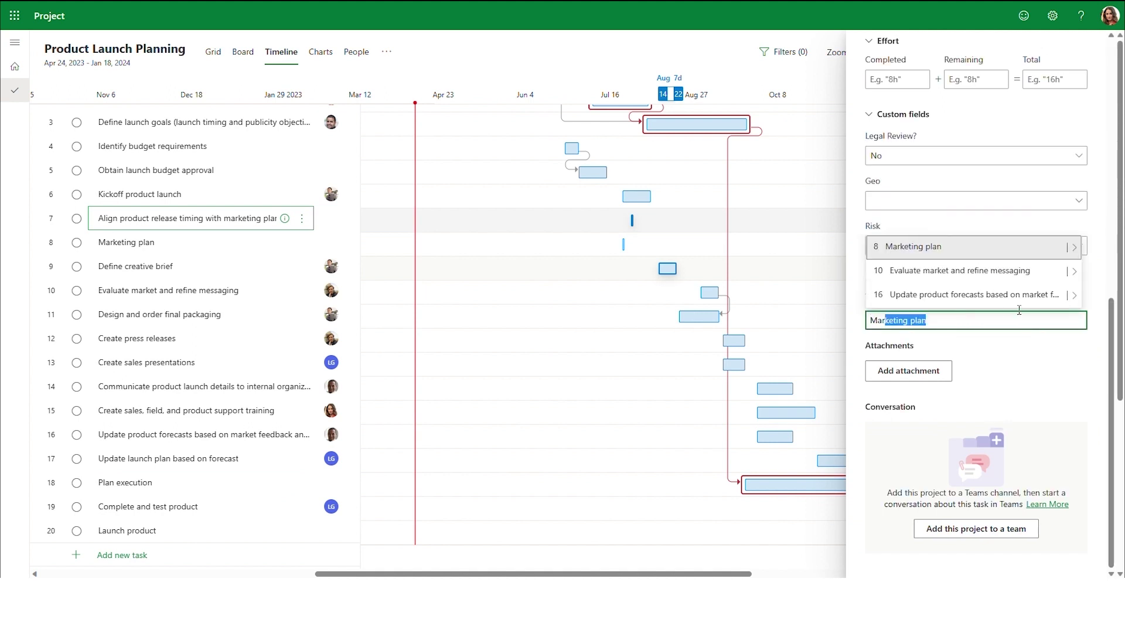
{"action": "left_click", "coordinate": [1074, 247]}
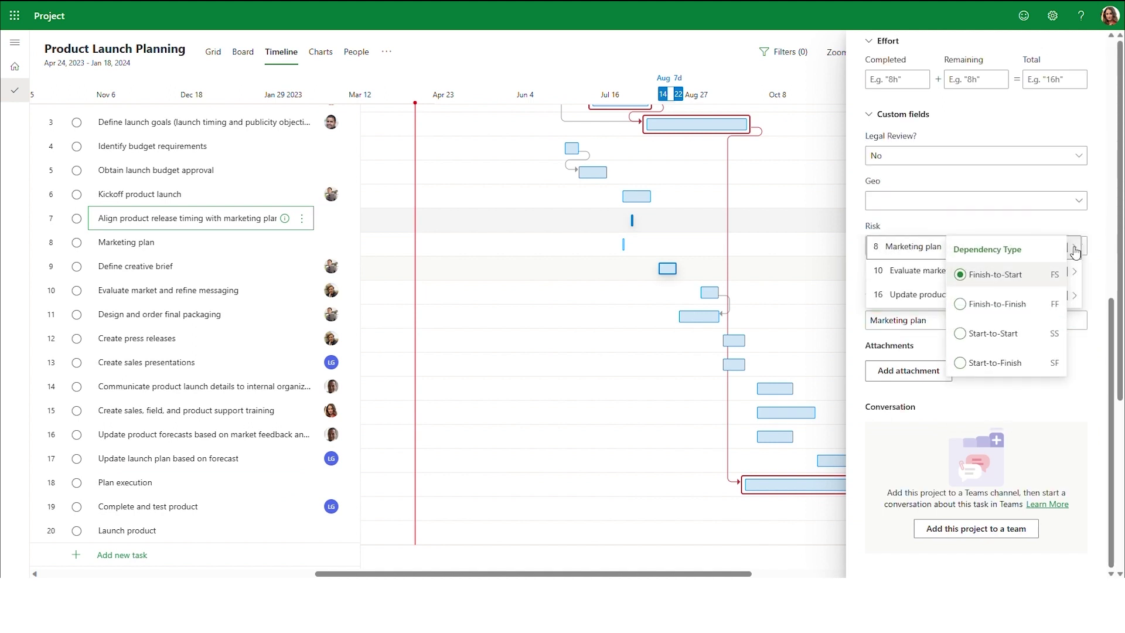
{"action": "left_click", "coordinate": [1027, 335]}
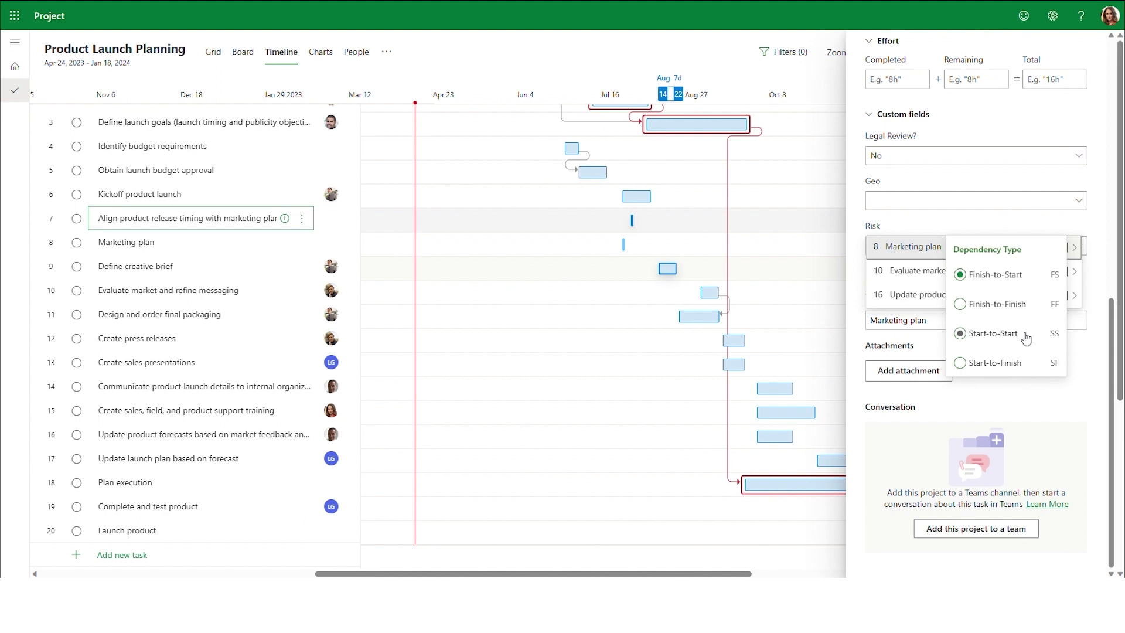
{"action": "left_click", "coordinate": [1026, 335]}
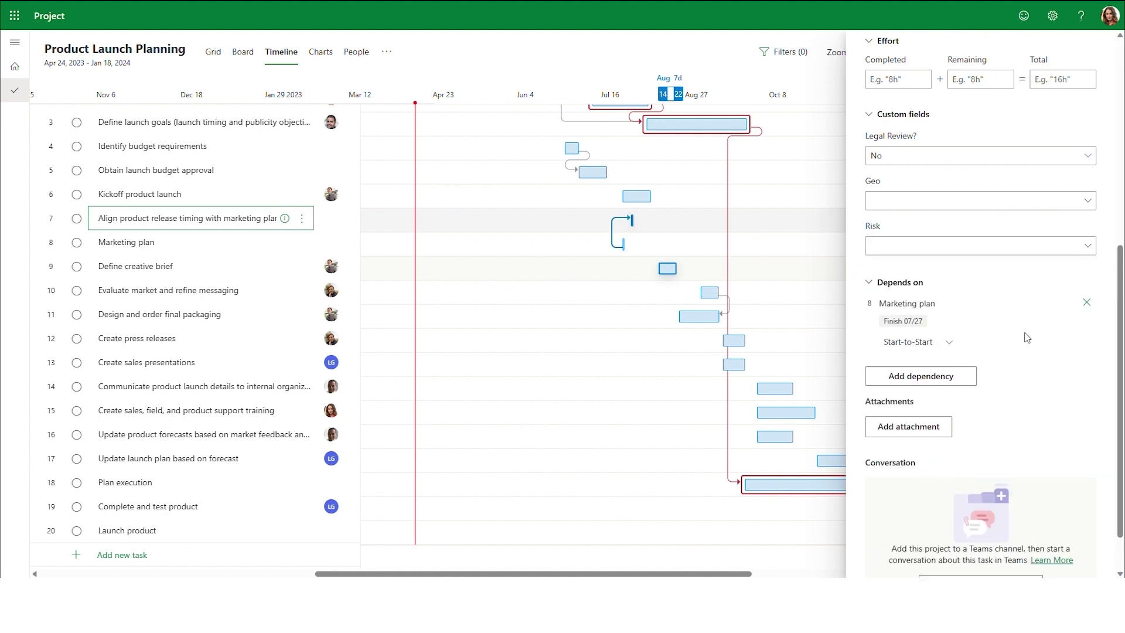
{"action": "scroll", "coordinate": [1027, 338], "scroll_direction": "up", "scroll_amount": 6}
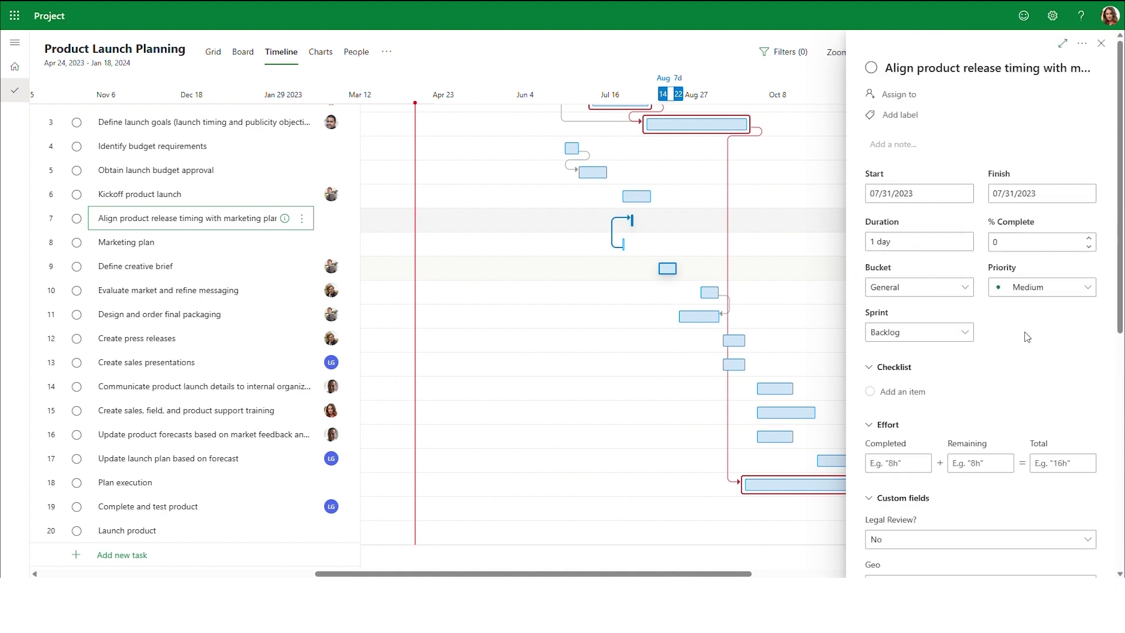
{"action": "left_click", "coordinate": [1101, 44]}
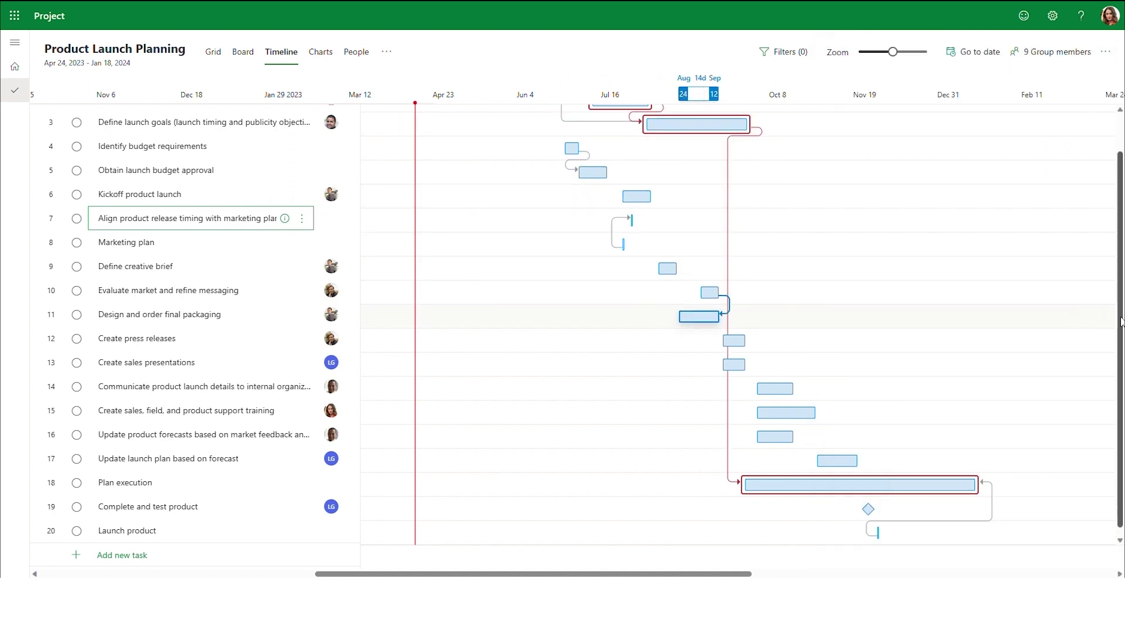
Scroll the timeline back to the top to see the Marketing plan start-to-start connector
{"action": "scroll", "coordinate": [1121, 308], "scroll_direction": "up", "scroll_amount": 1}
{"action": "scroll", "coordinate": [1121, 308], "scroll_direction": "up", "scroll_amount": 1}
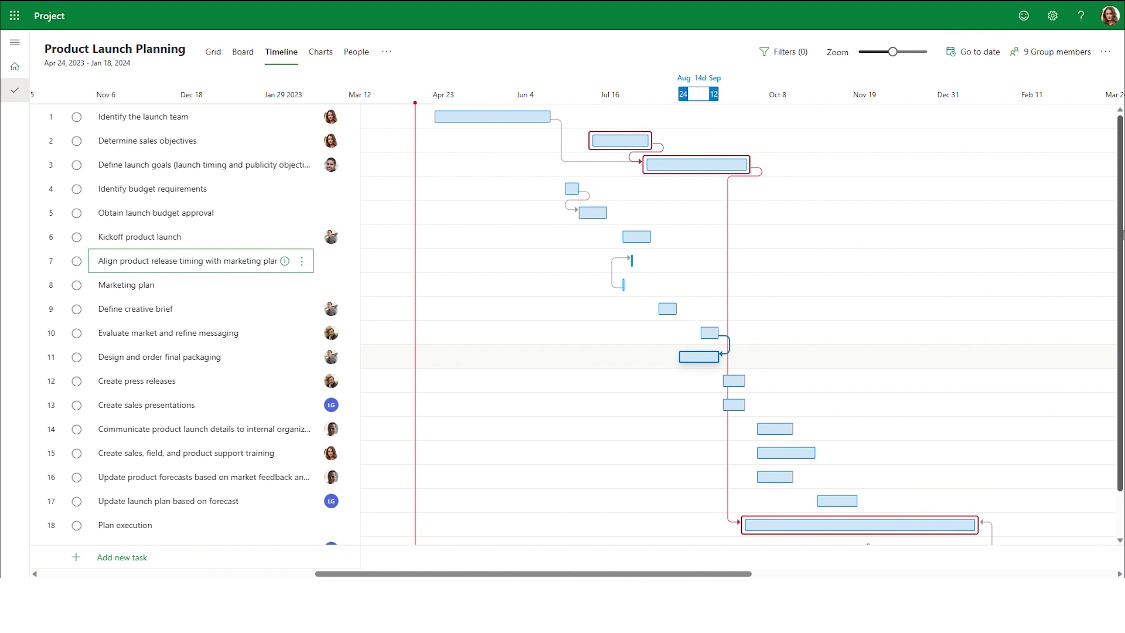